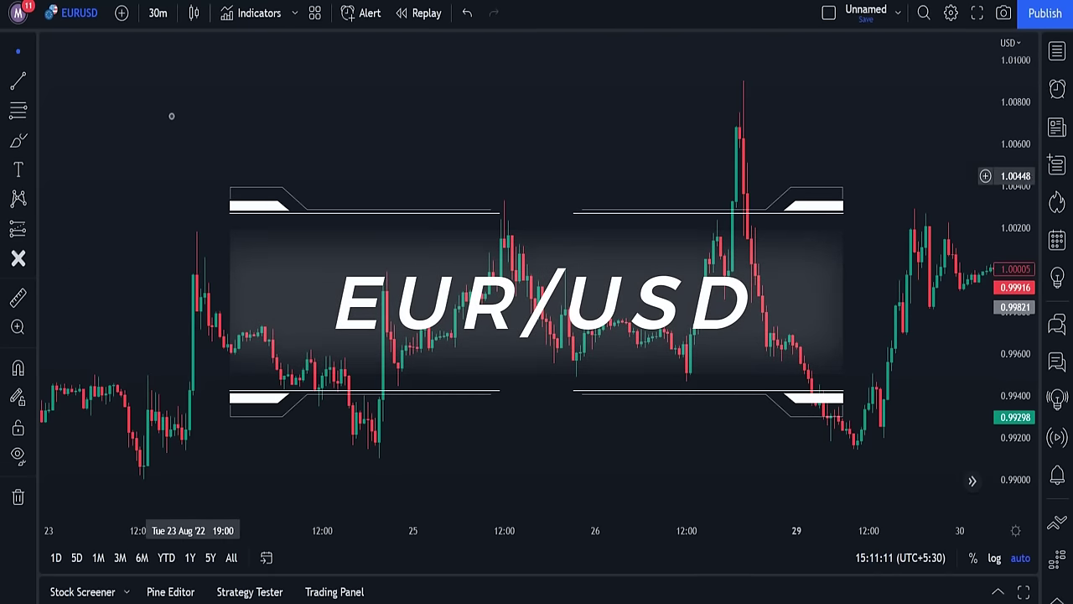
Step: Switch the EURUSD chart timeframe from 30 minutes to 5 minutes
left_click(161, 23)
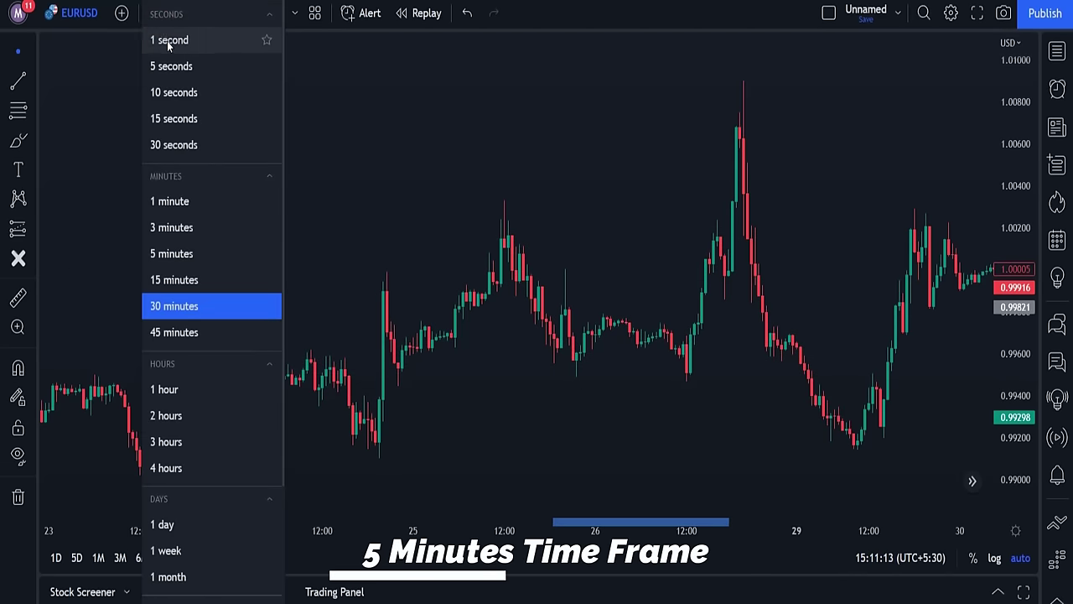
left_click(181, 258)
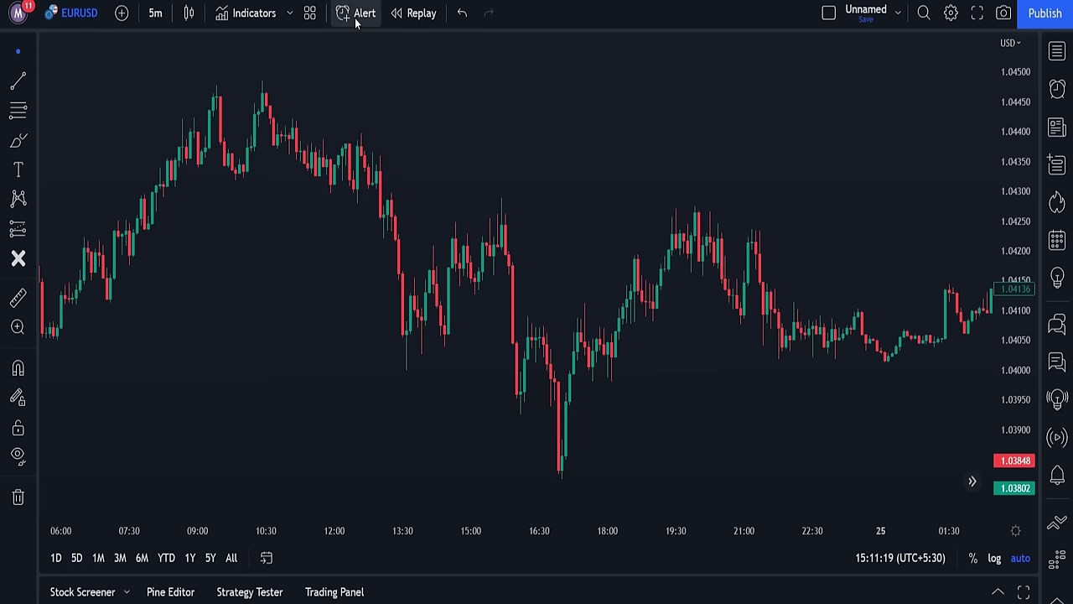
Step: Search for 'traderxo macro trend scanner' and add it to the EURUSD 5m chart
left_click(249, 14)
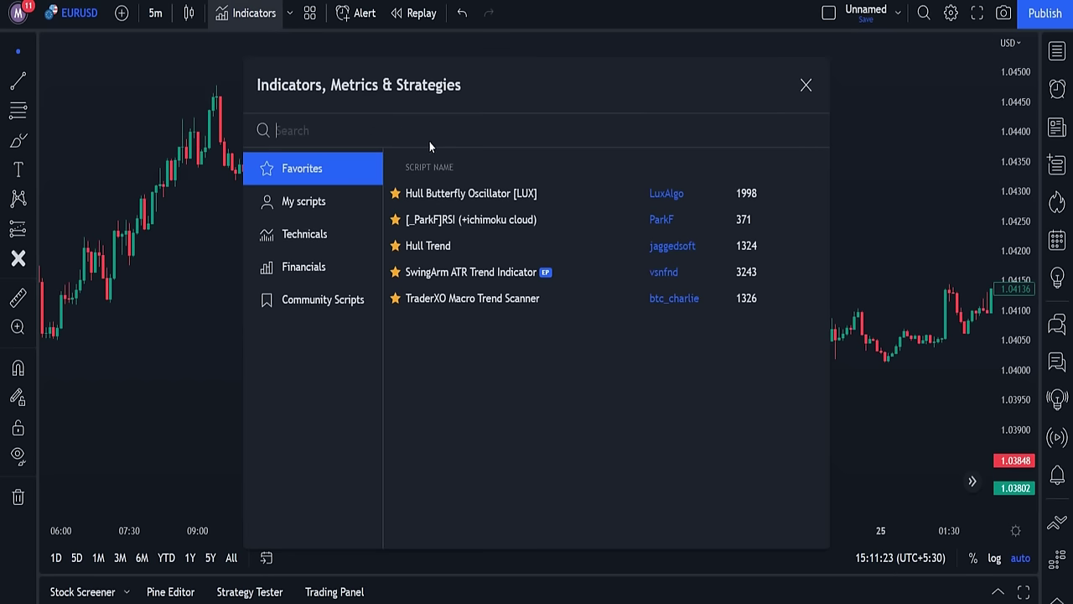
type("trade")
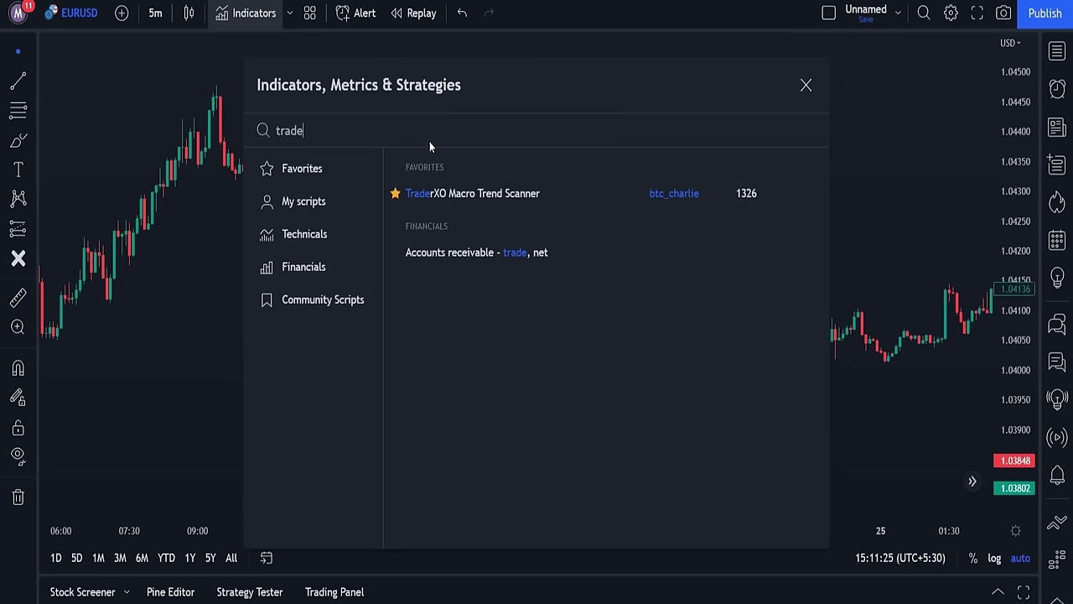
type("rxo mac")
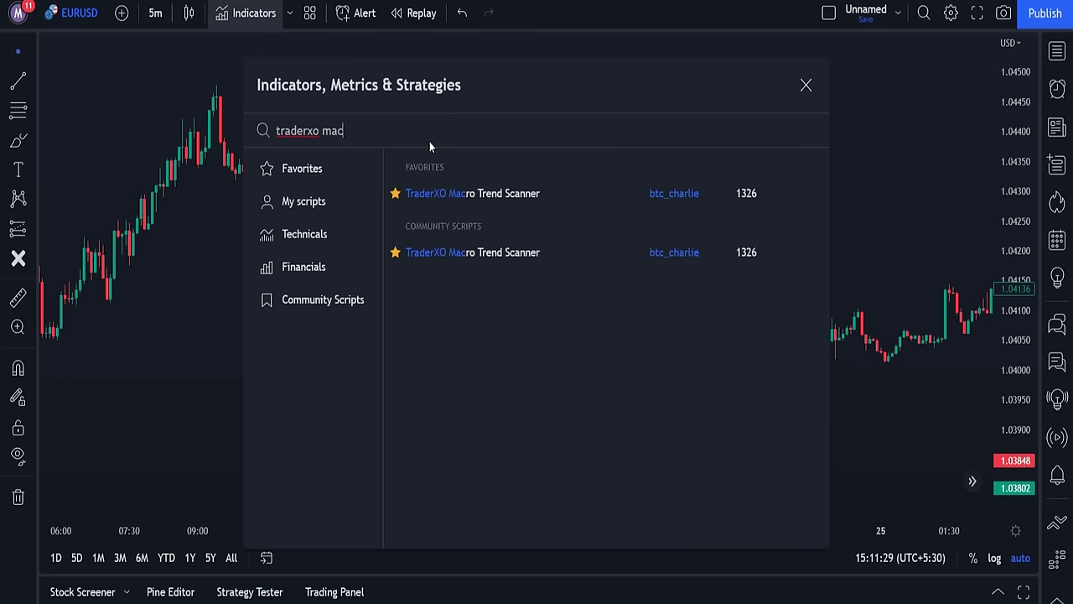
type("ro trend scanner")
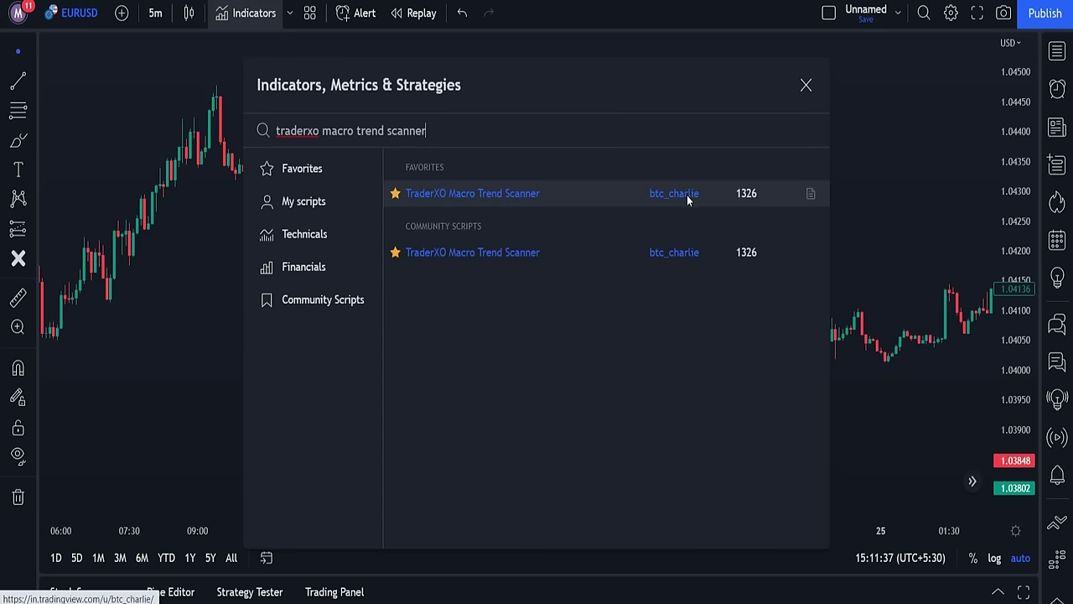
left_click(553, 194)
left_click(806, 84)
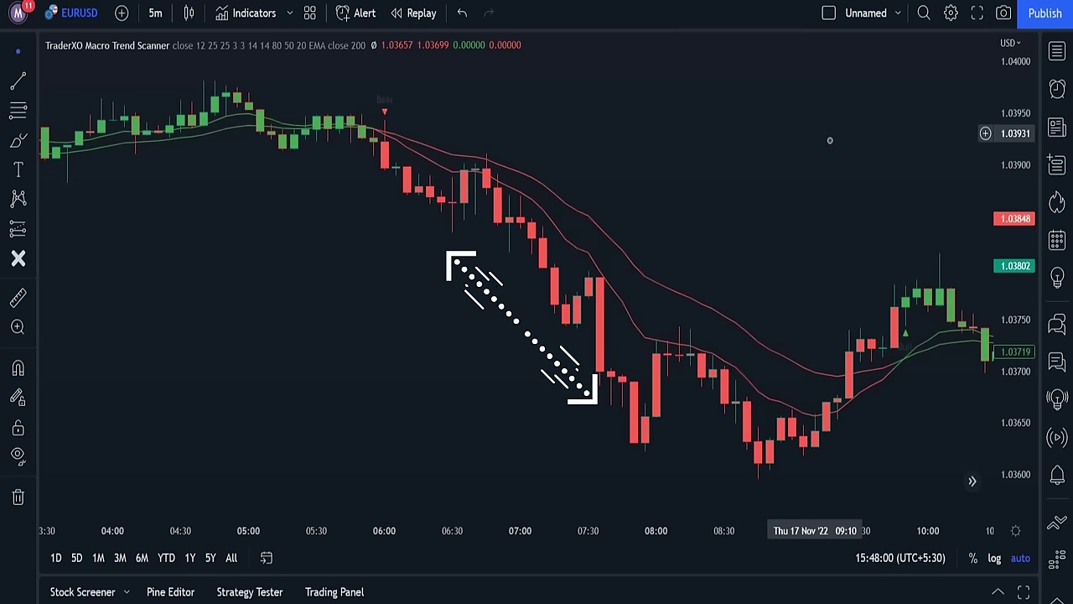
Step: Pan back to the 14 Nov afternoon, where the scanner's lines turn from green to red
left_click_drag(839, 141, 574, 217)
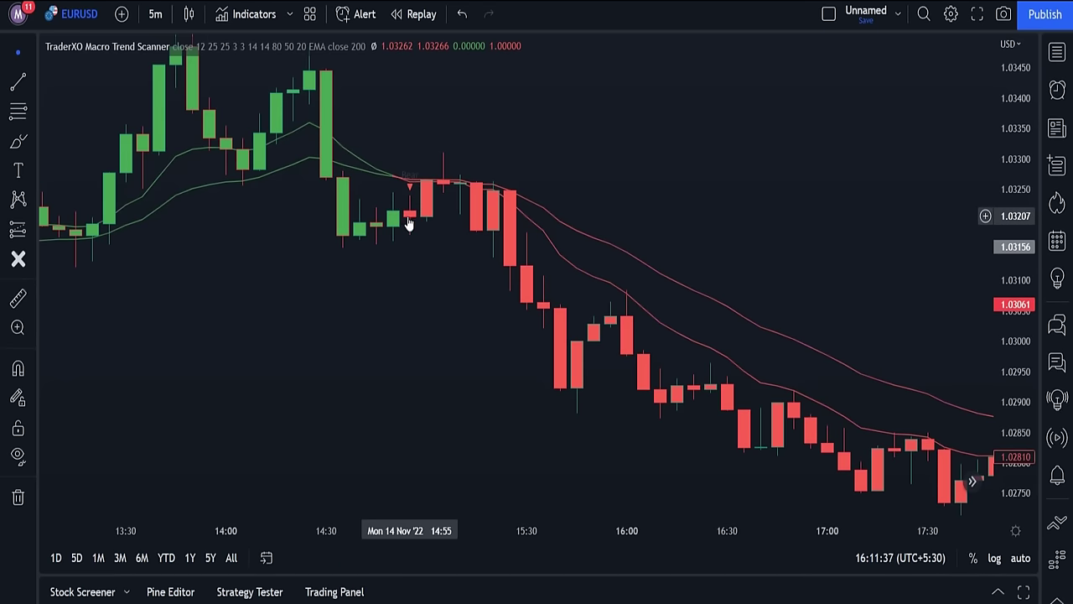
Step: Mark a short at the 14 Nov 14:55 candle with 0.00131 stop and 0.00414 target, extended right
left_click(33, 229)
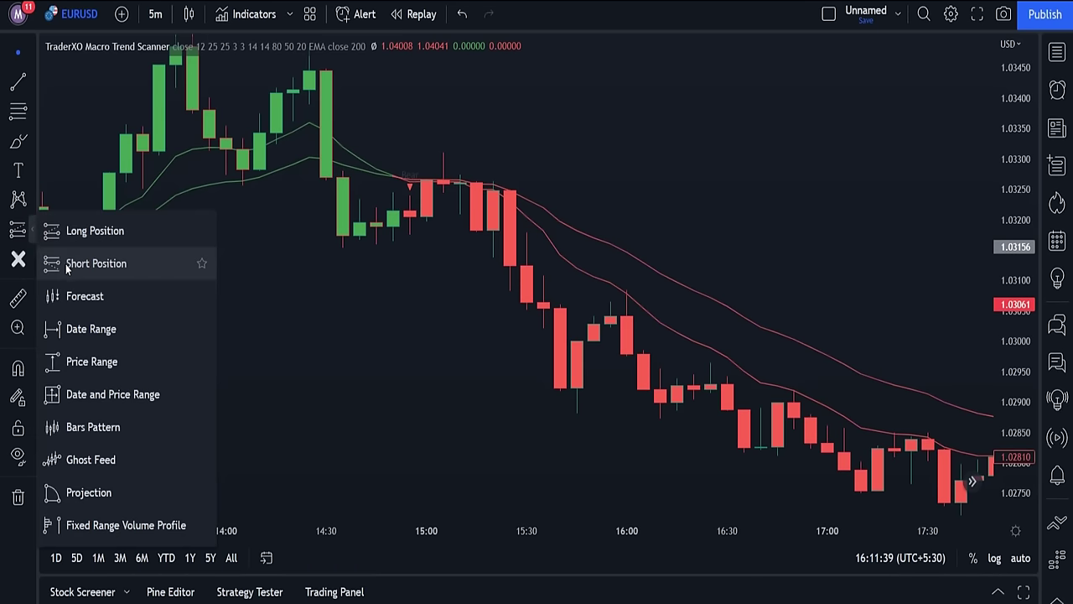
left_click(92, 263)
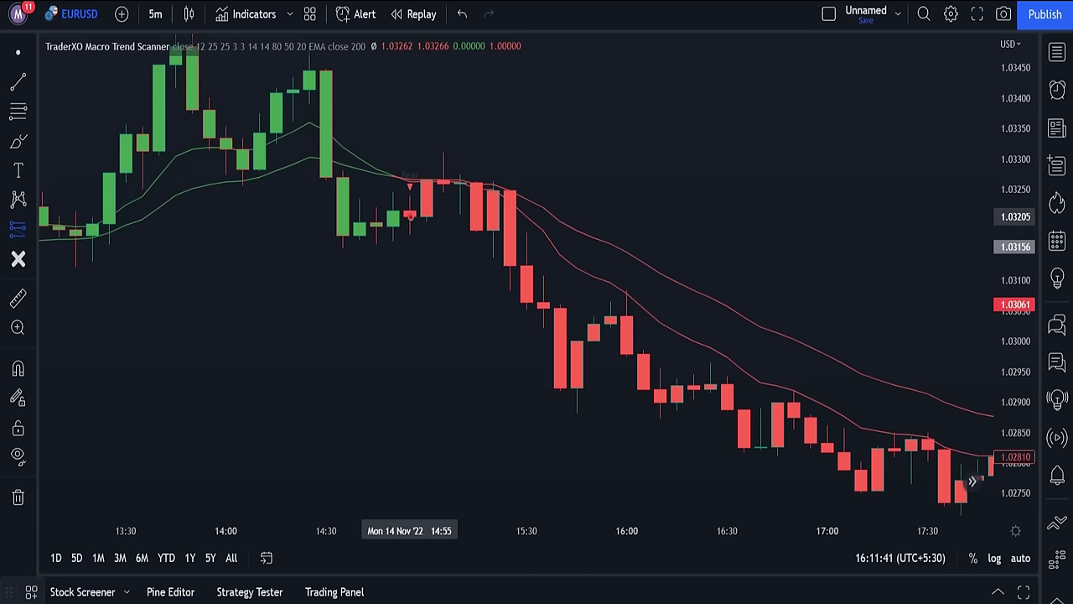
left_click(410, 216)
left_click_drag(410, 121, 410, 138)
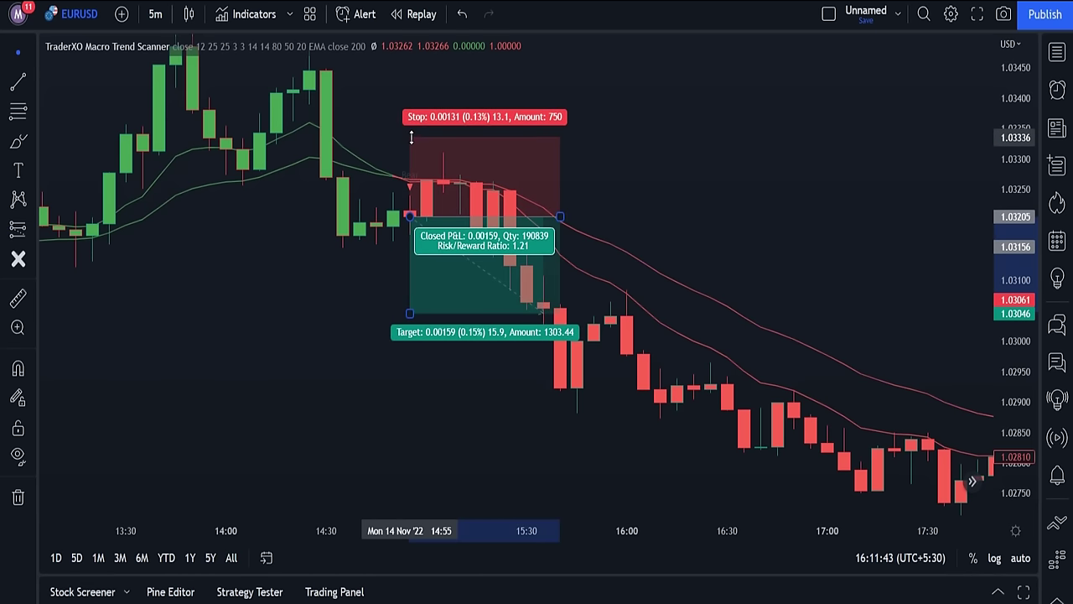
left_click_drag(410, 316, 410, 468)
left_click_drag(559, 217, 843, 218)
left_click(906, 234)
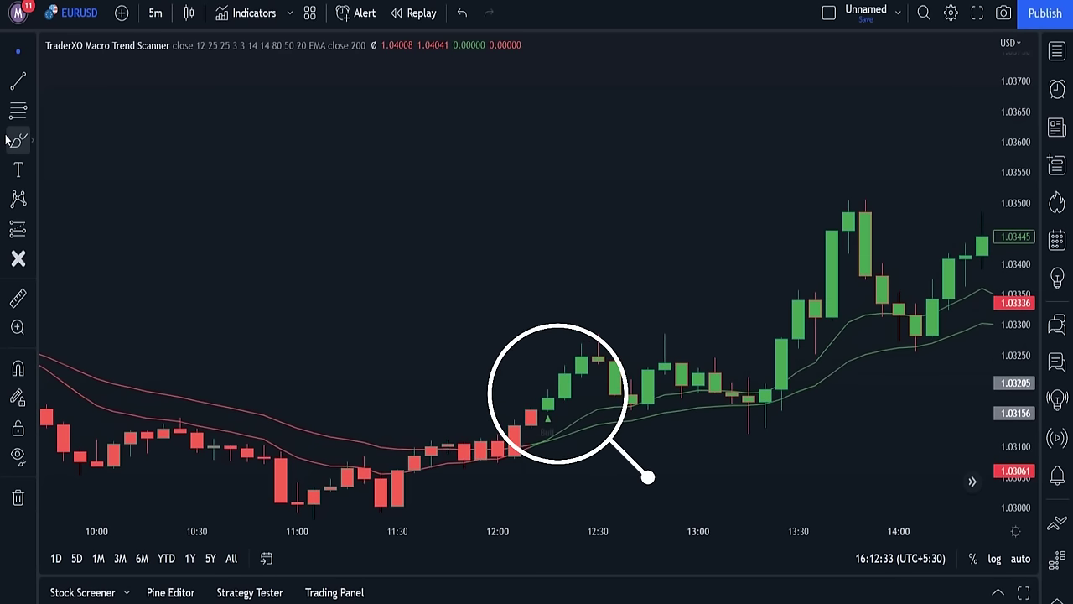
Step: Mark a long at the 14 Nov 12:15 candle: 0.00086 stop, 0.00309 target, widened toward 14:00
left_click(18, 237)
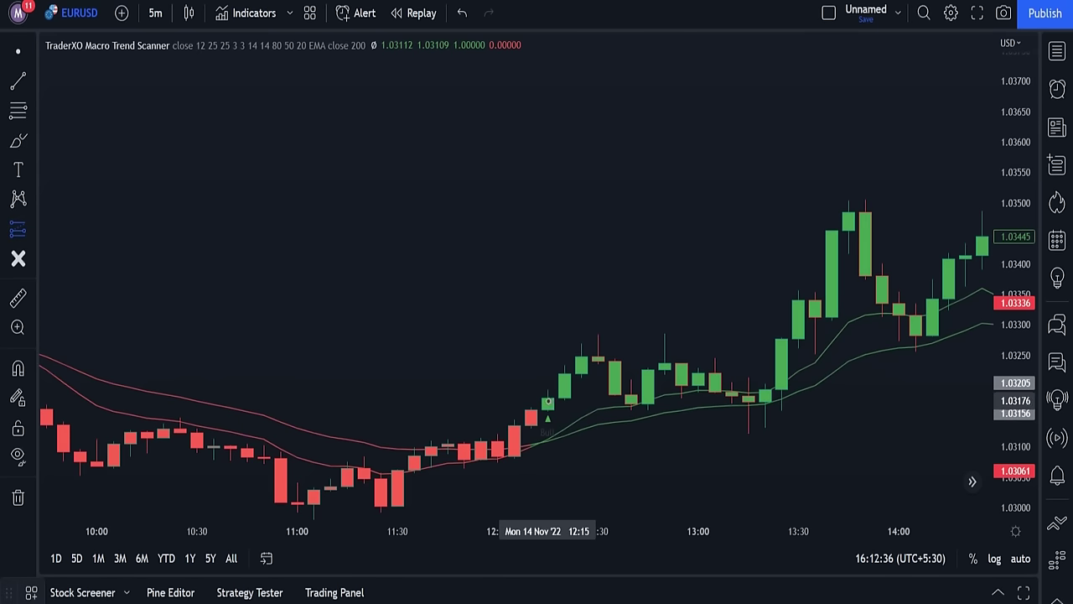
left_click(548, 402)
left_click_drag(547, 463, 547, 452)
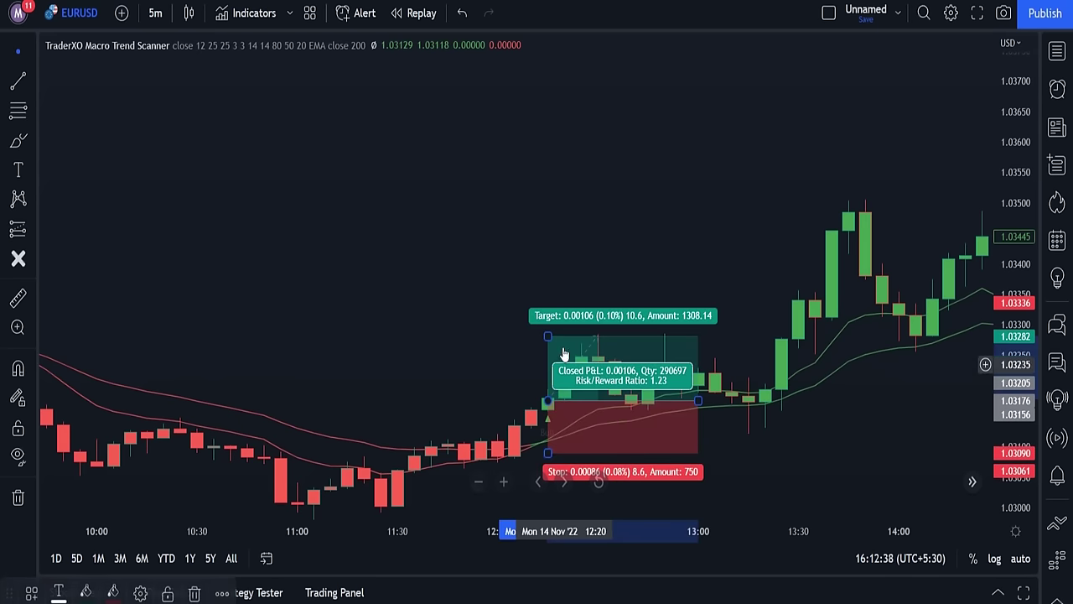
left_click_drag(549, 336, 549, 212)
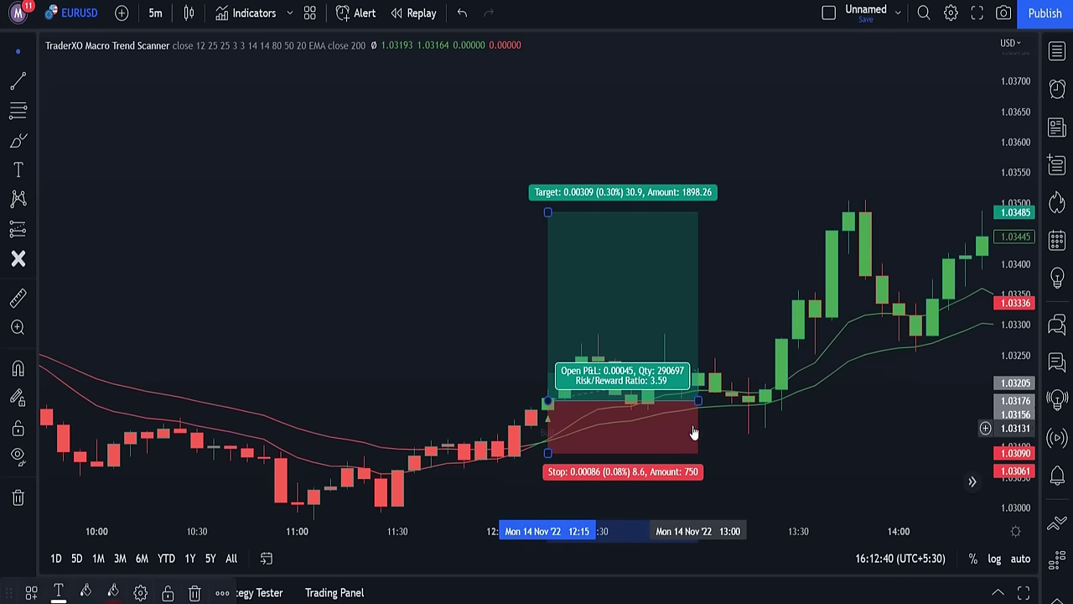
left_click_drag(695, 402, 865, 402)
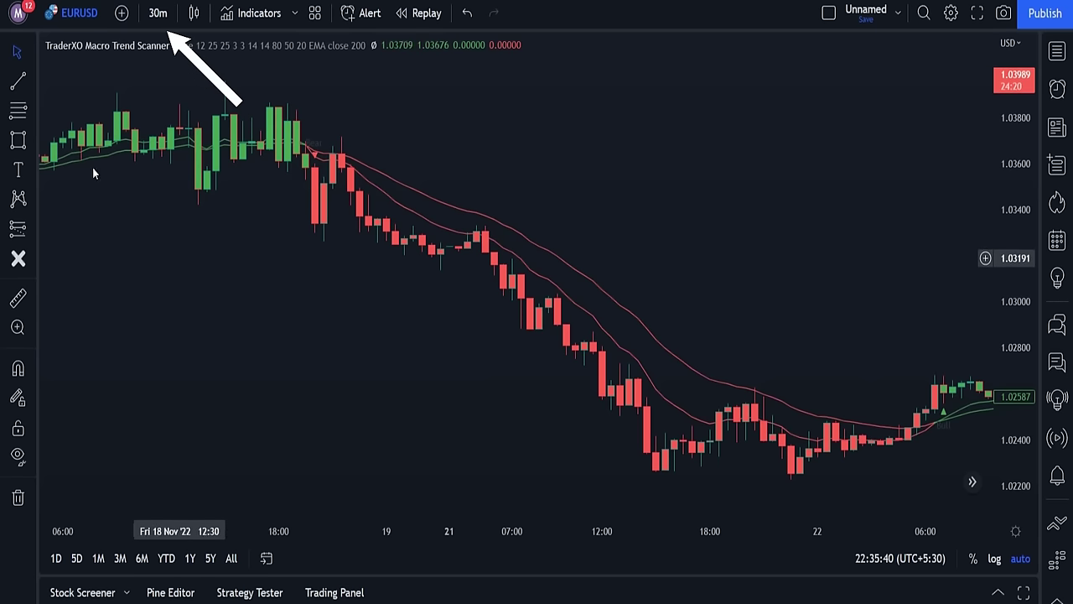
Step: Draw a circle around the 18 Nov bearish crossover candles
left_click(32, 143)
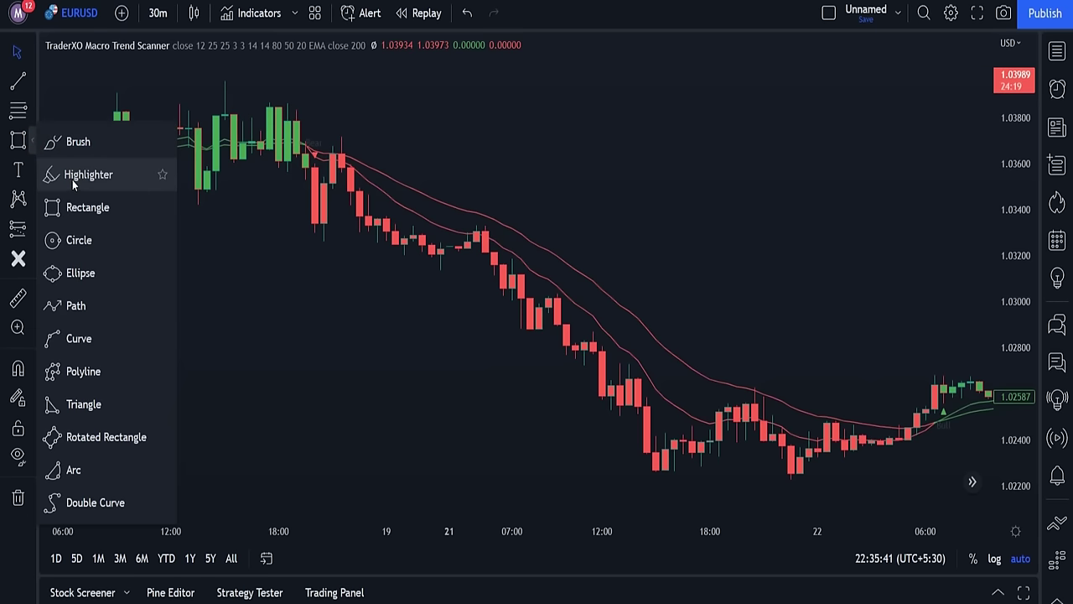
left_click(75, 240)
left_click(313, 162)
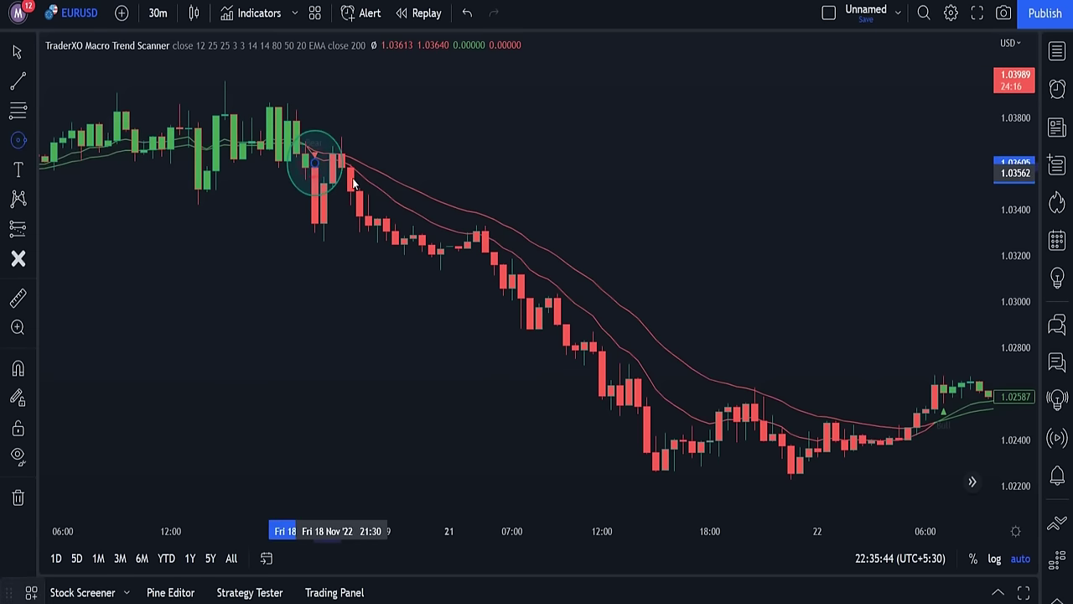
left_click(359, 183)
left_click(368, 184)
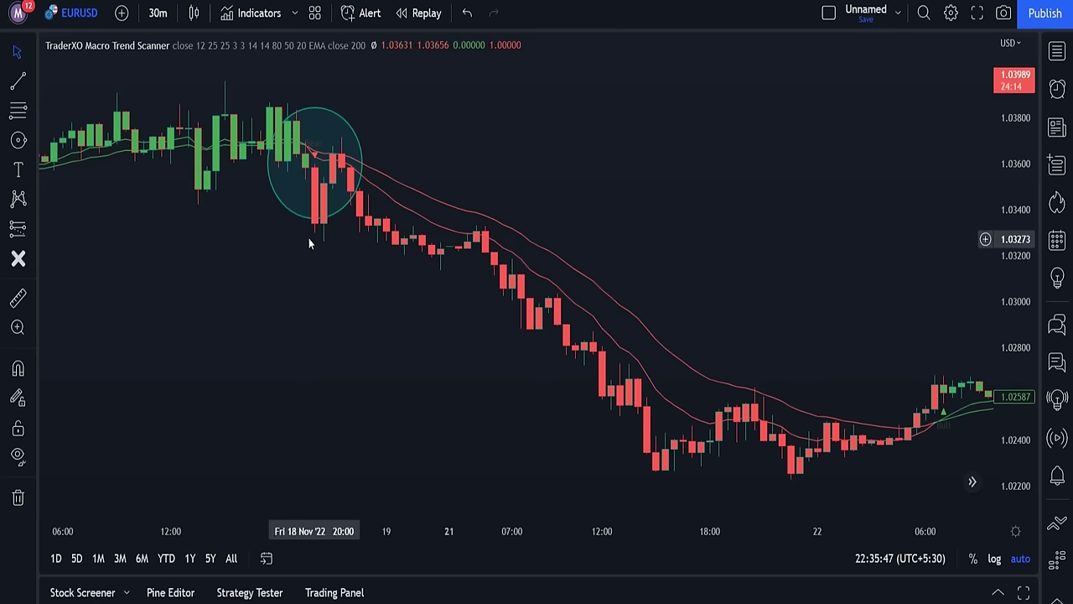
Step: Mark a short from the bearish crossover to the lows, and circle the 22 Nov 06:00 bullish crossover
mouse_move(314, 222)
left_mouse_down()
mouse_move(321, 487)
mouse_move(700, 472)
left_mouse_up()
left_click(886, 196)
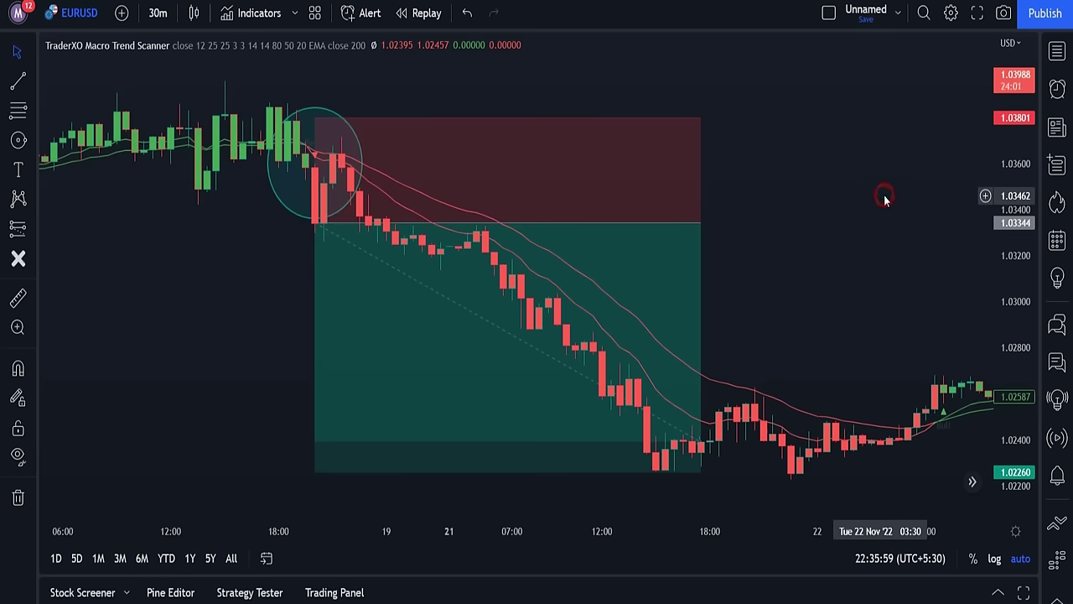
left_click_drag(874, 196, 394, 220)
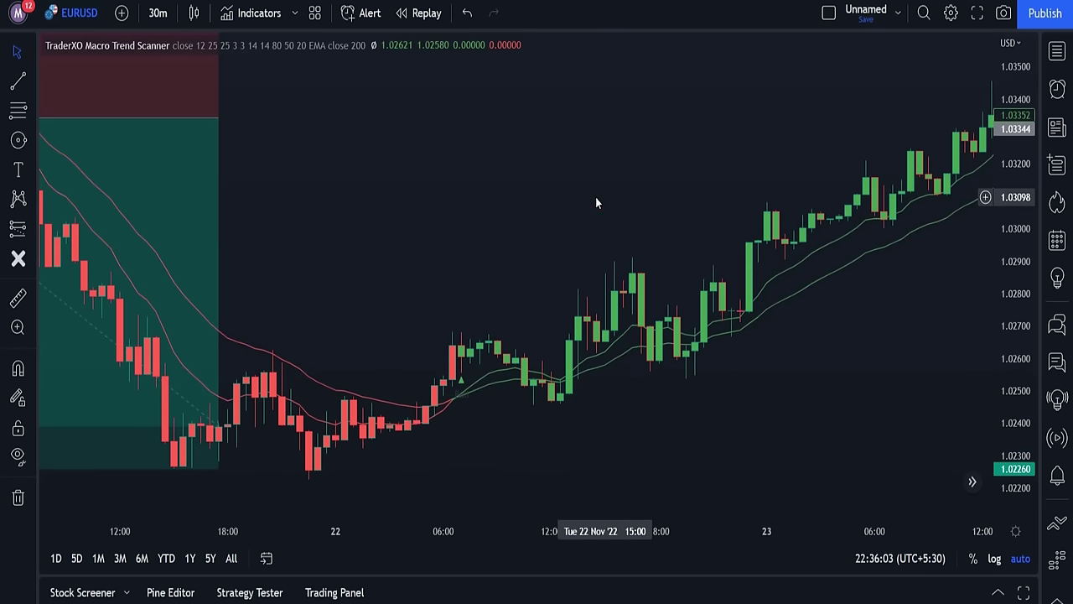
left_click_drag(461, 352, 485, 404)
Step: Place a long position at the 22 Nov bullish crossover with a raised target and widened box
left_click(32, 229)
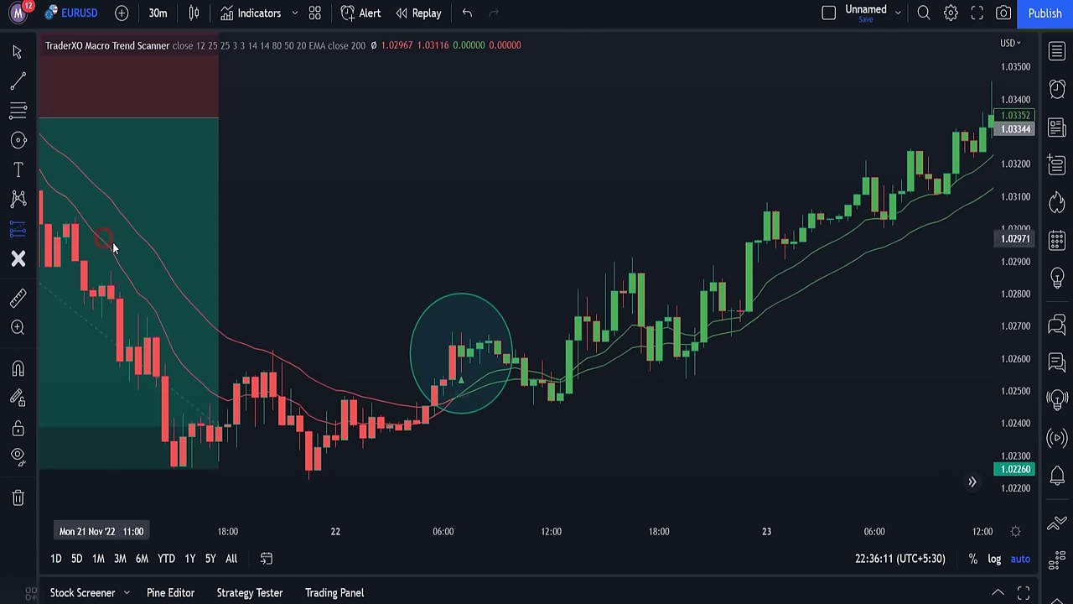
left_click(461, 355)
left_click_drag(461, 270, 469, 52)
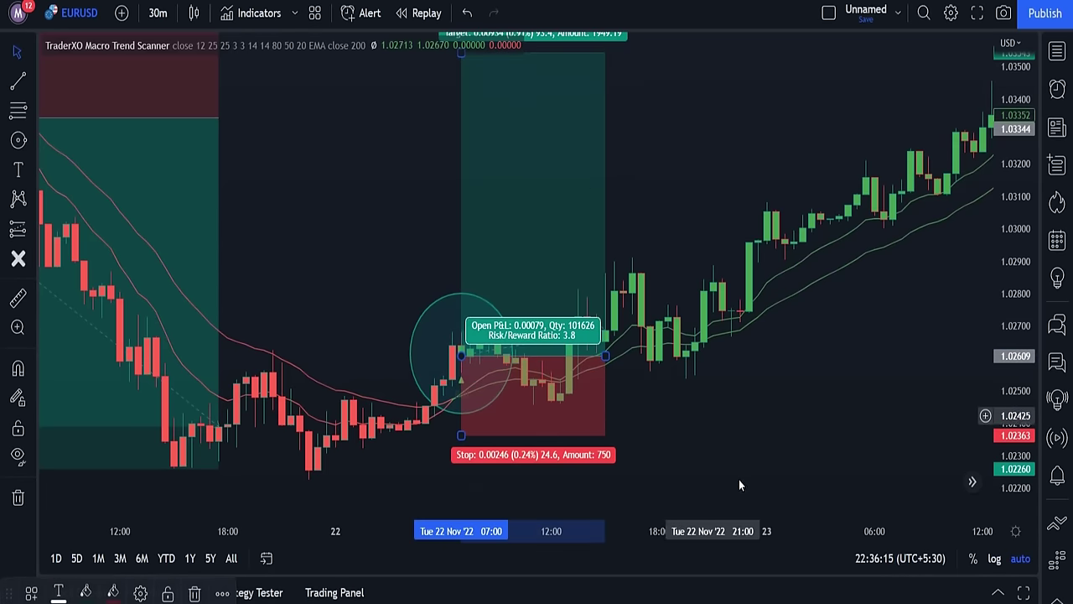
left_click_drag(605, 355, 964, 355)
Step: Raise the long's target to the later highs near 1.0445
left_click_drag(885, 484, 728, 484)
scroll(779, 384, "right", 3)
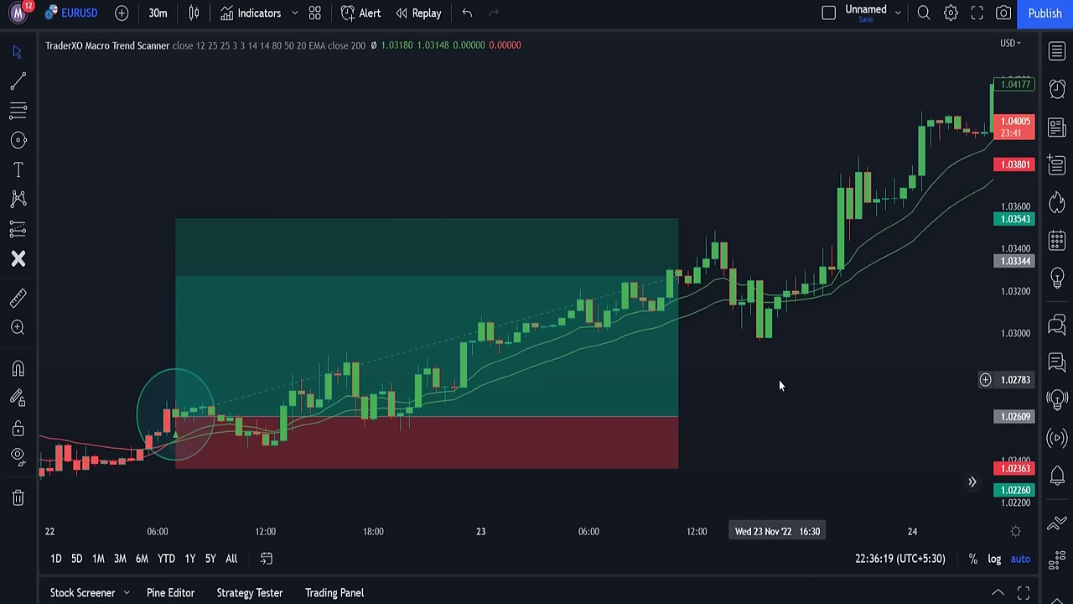
scroll(774, 395, "down", 2)
left_click_drag(606, 419, 942, 397)
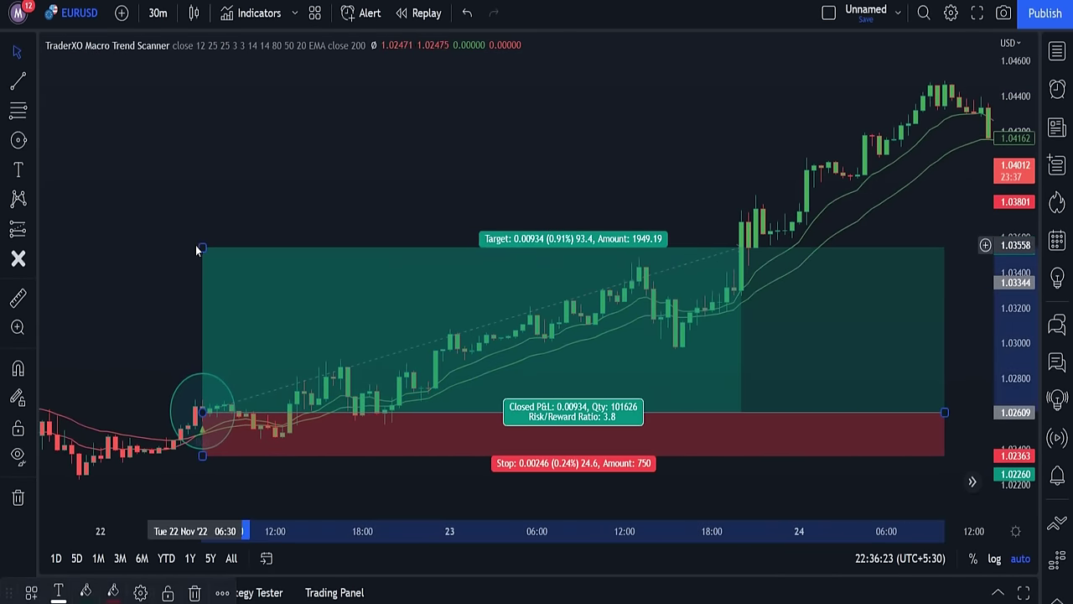
left_click_drag(202, 248, 222, 50)
left_click(832, 477)
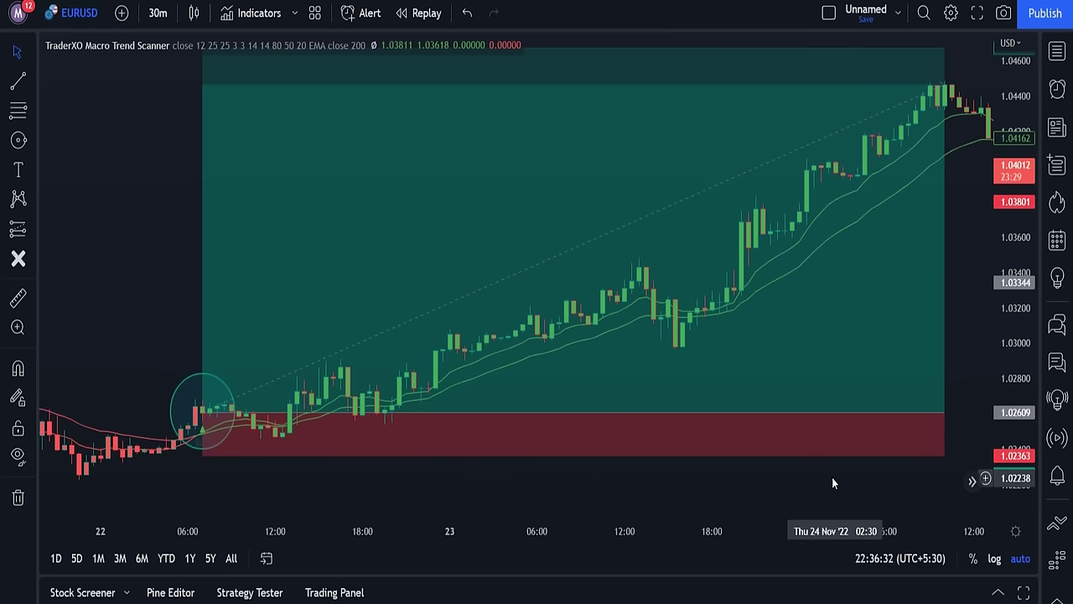
Step: Pan the chart to bring the long trade's end back into view
left_click(832, 482)
left_click_drag(830, 479, 380, 481)
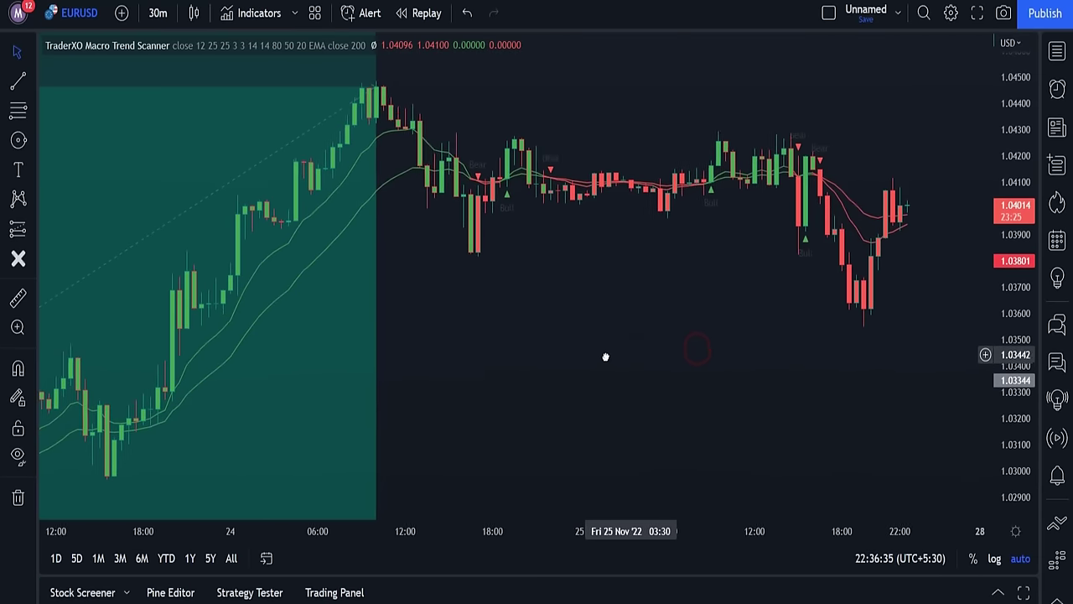
scroll(606, 358, "up", 4)
left_click_drag(556, 364, 663, 352)
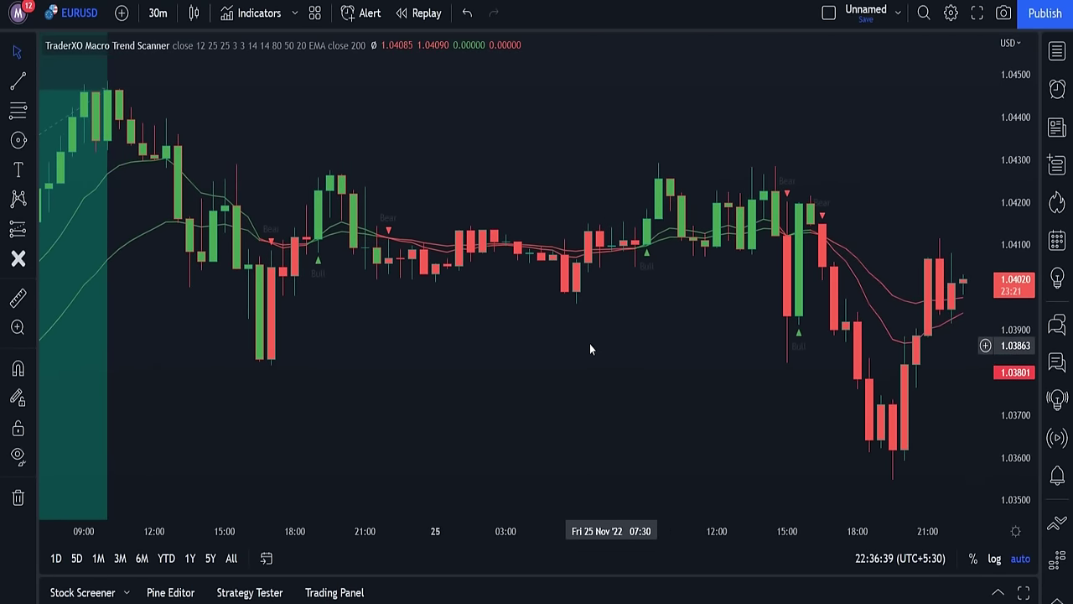
Step: Draw a shaded rectangle covering the whole sideways price range
left_click(34, 144)
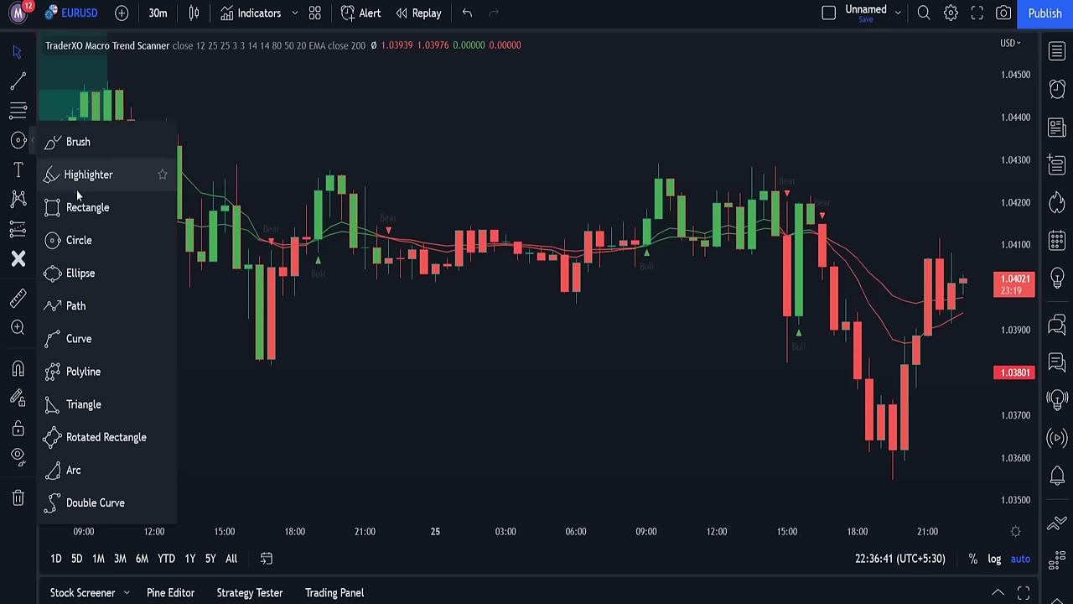
left_click(72, 208)
left_click_drag(178, 101, 681, 379)
left_click_drag(792, 408, 937, 408)
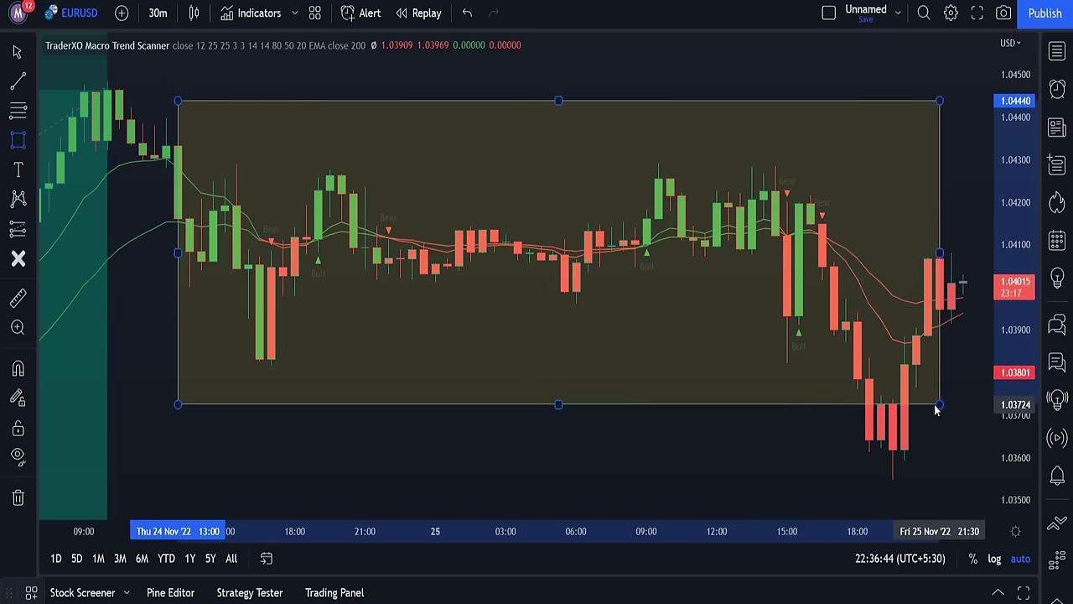
left_click(936, 408)
left_click(390, 419)
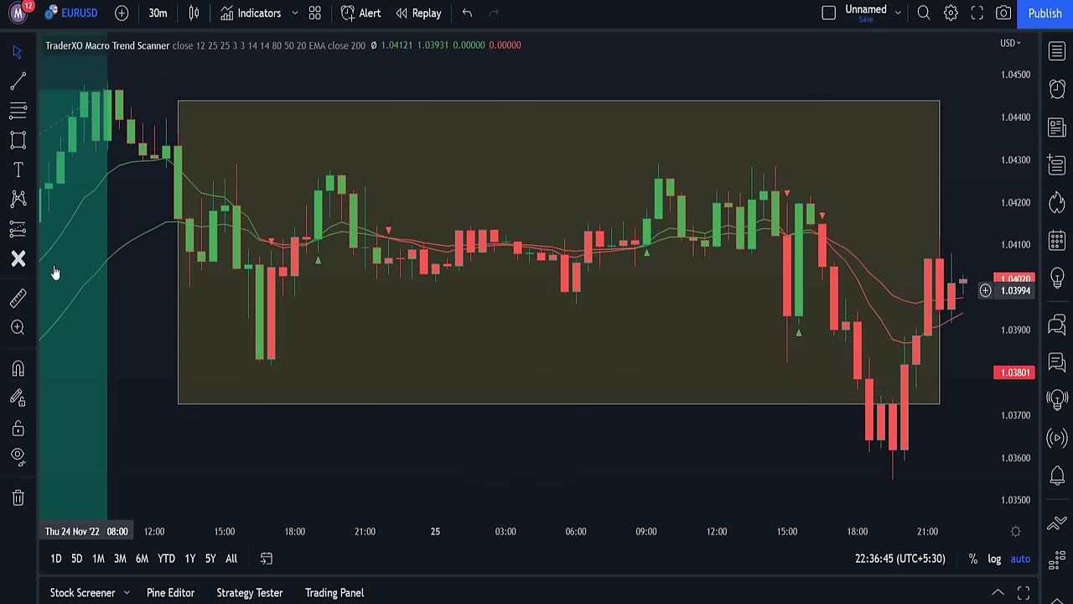
Step: Place four X markers on the signals inside the range
left_click(19, 260)
left_click(319, 281)
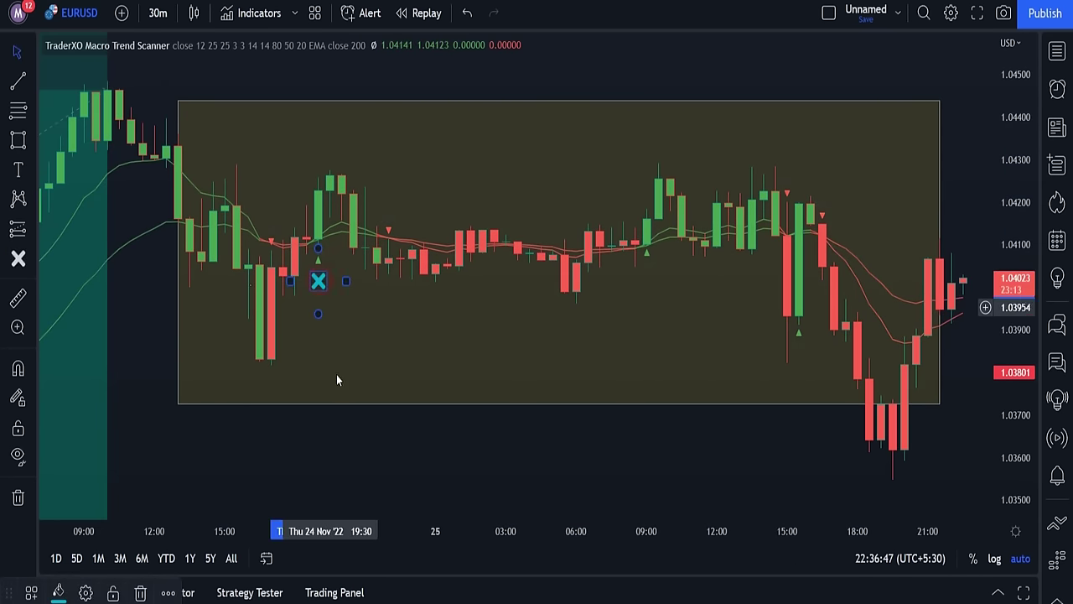
left_click(399, 204)
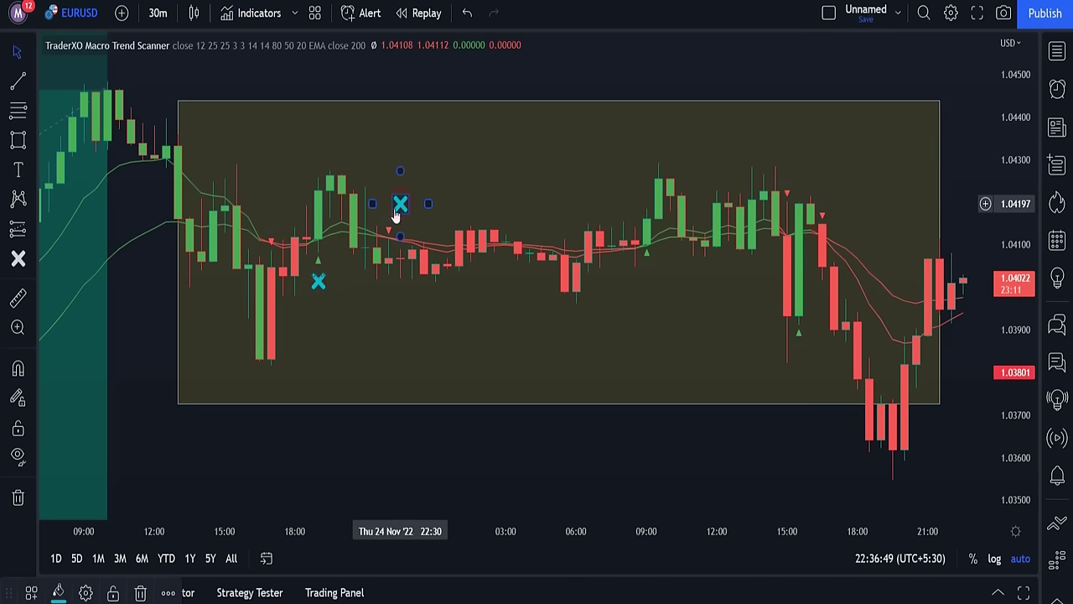
left_click_drag(411, 217, 399, 216)
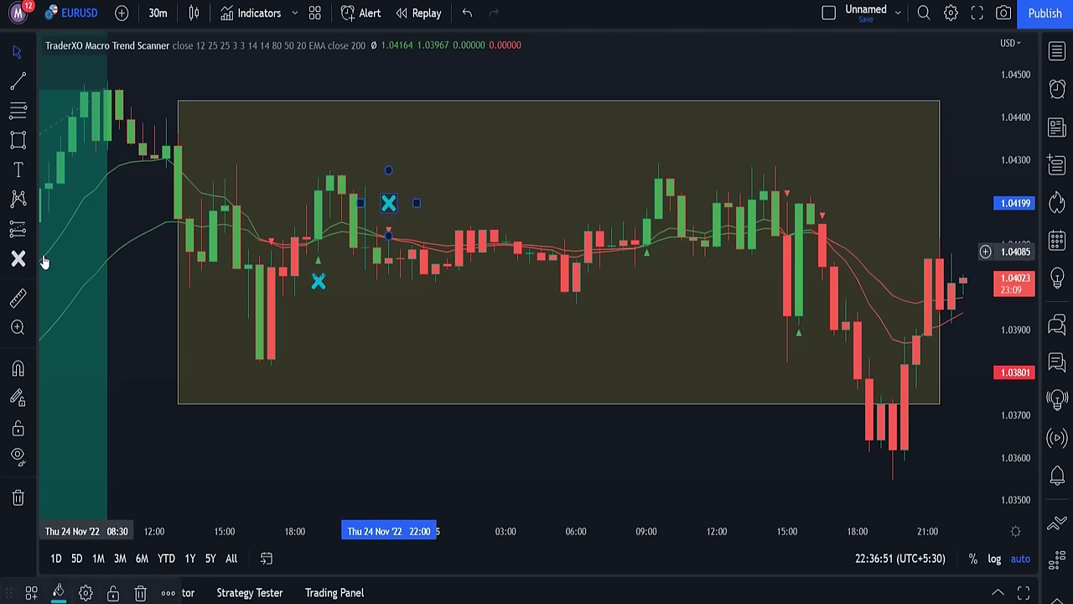
left_click(645, 266)
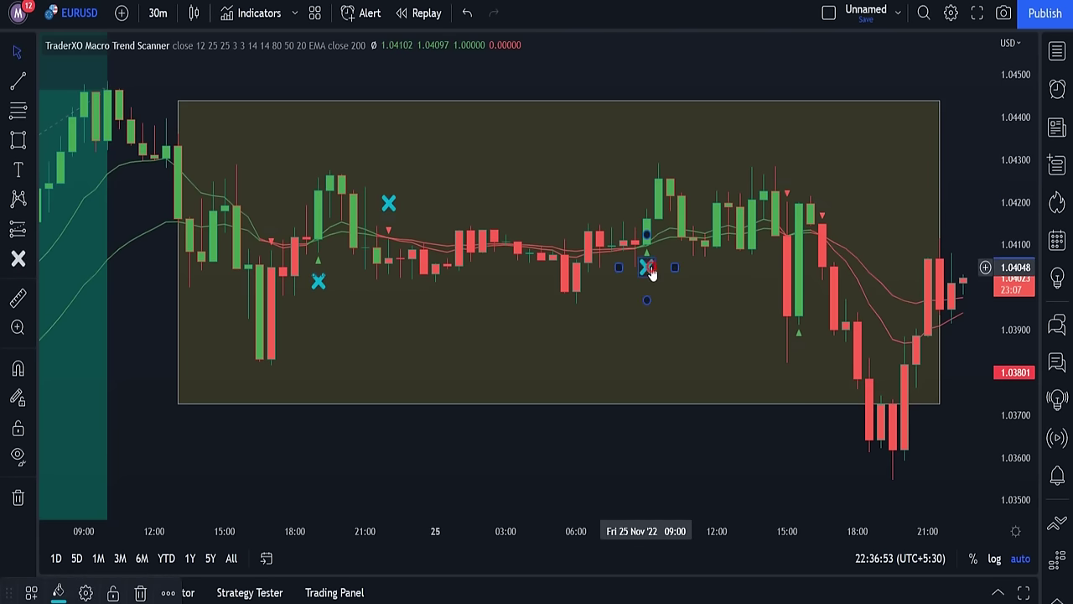
left_click(787, 166)
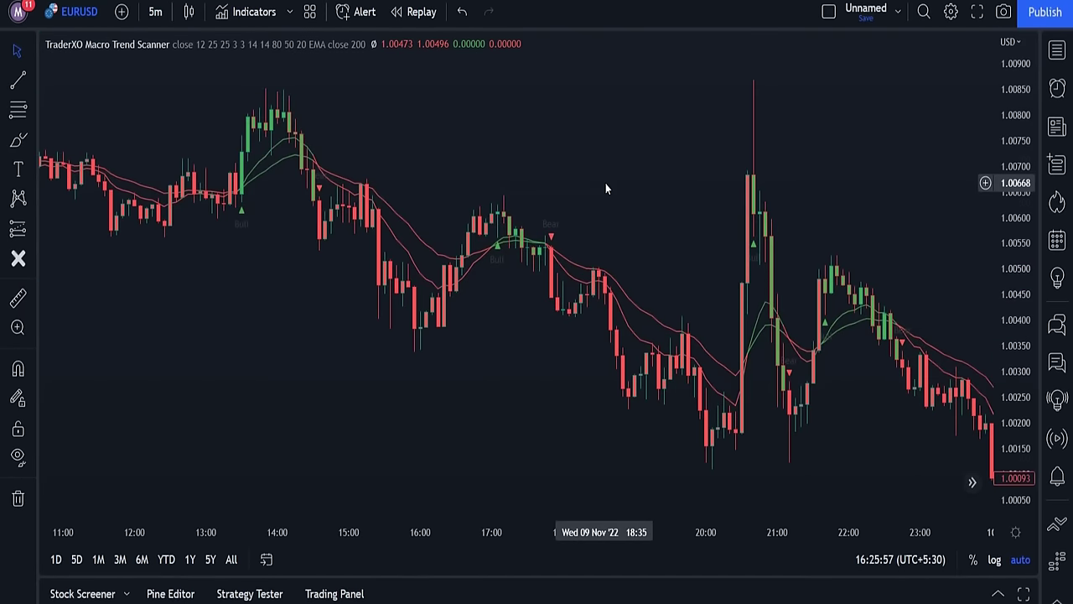
Step: Search for 'macd' and add the Moving Average Convergence Divergence indicator to the chart
left_click(251, 12)
type("macd")
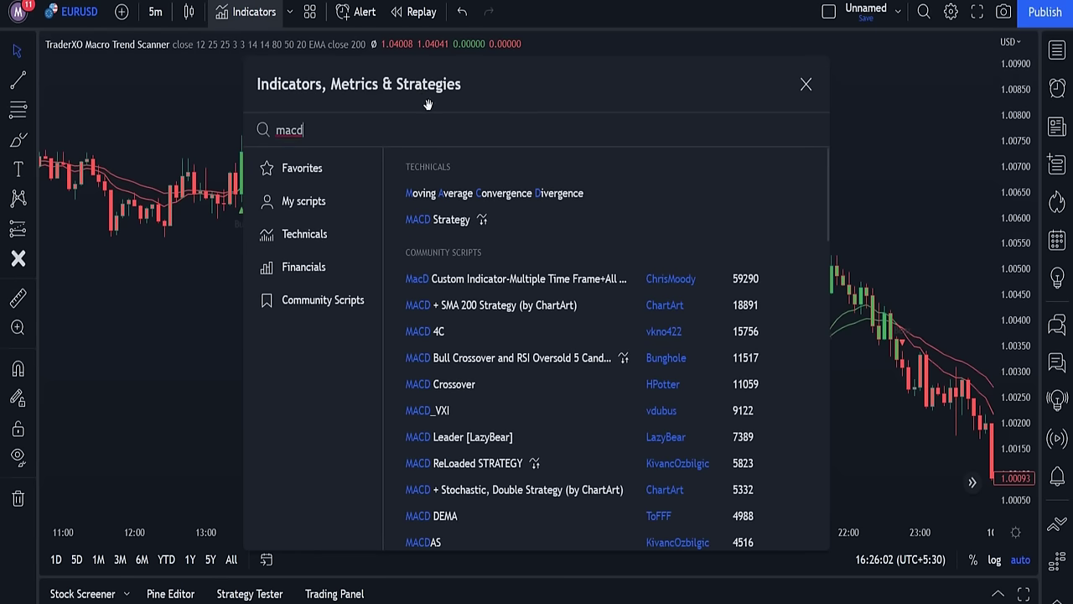
left_click(471, 193)
left_click(800, 85)
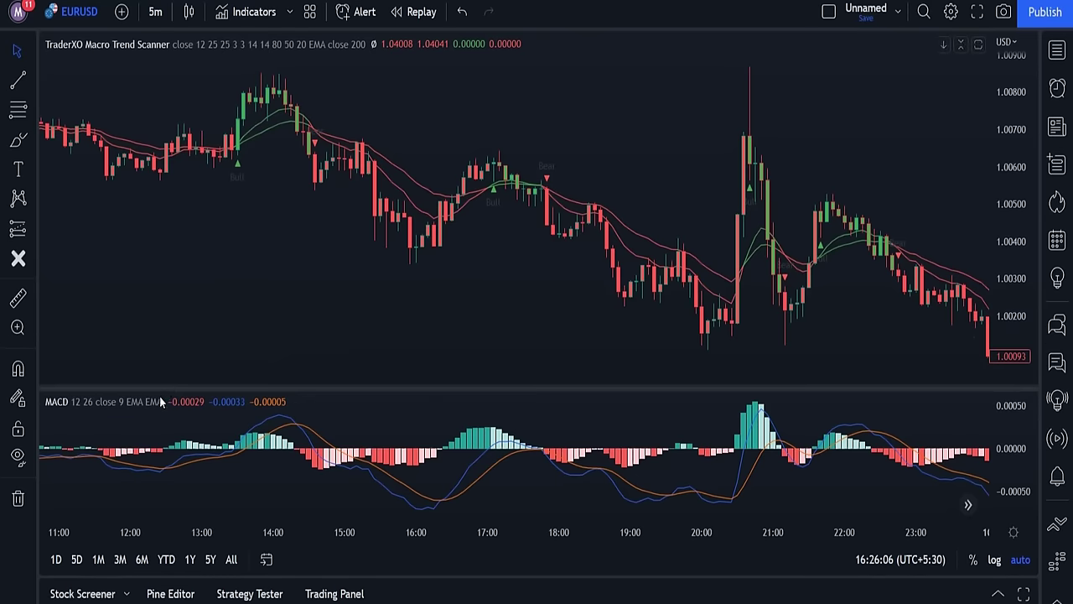
Step: Hide the MACD and Signal lines and set the MACD lengths to 26 and 100
mouse_move(159, 406)
left_click(194, 402)
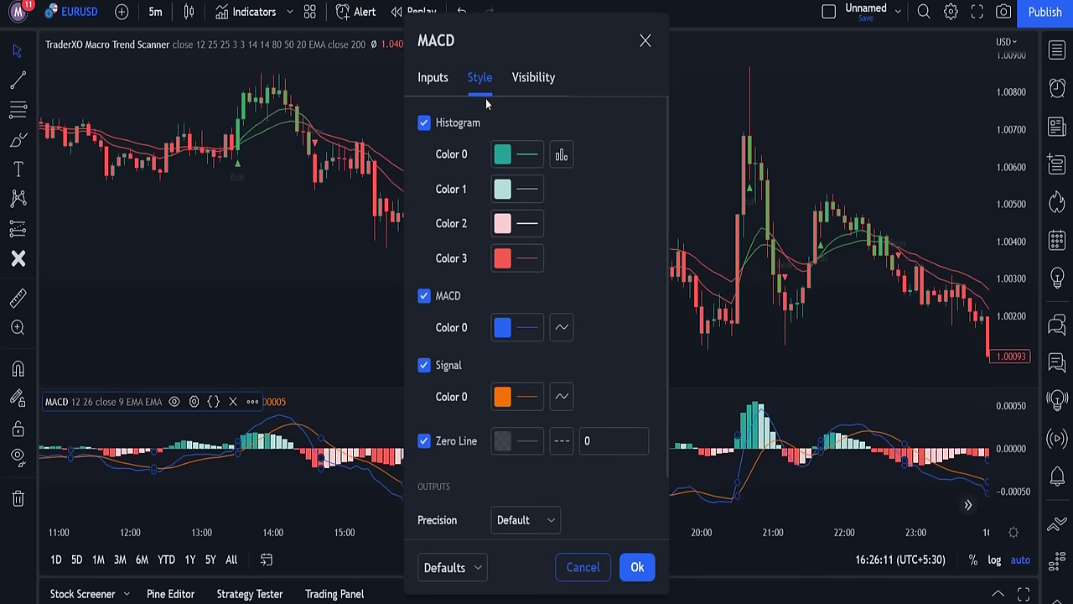
left_click(424, 298)
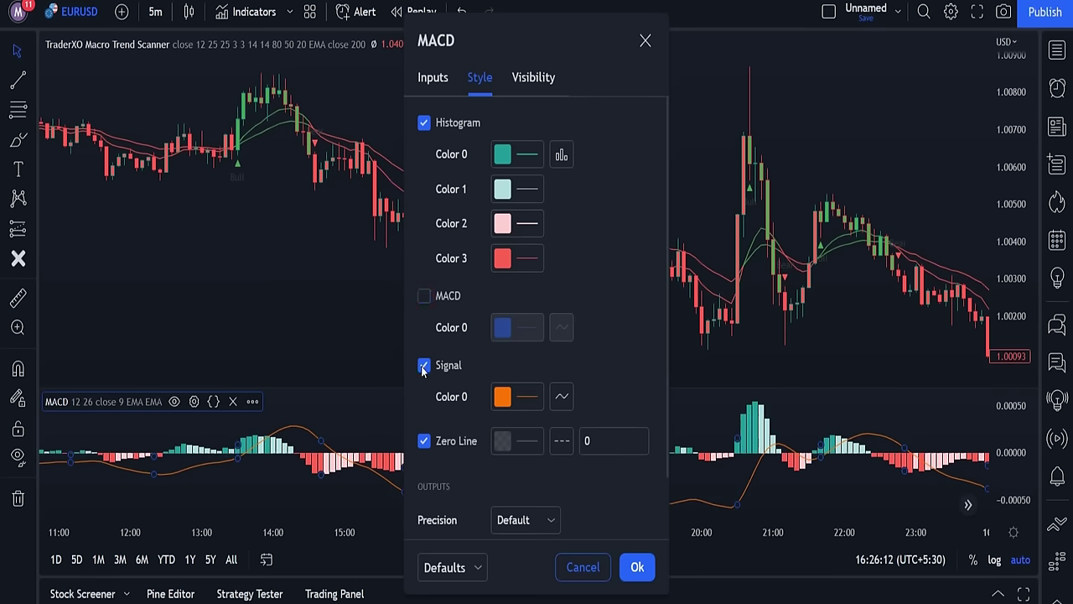
left_click(423, 366)
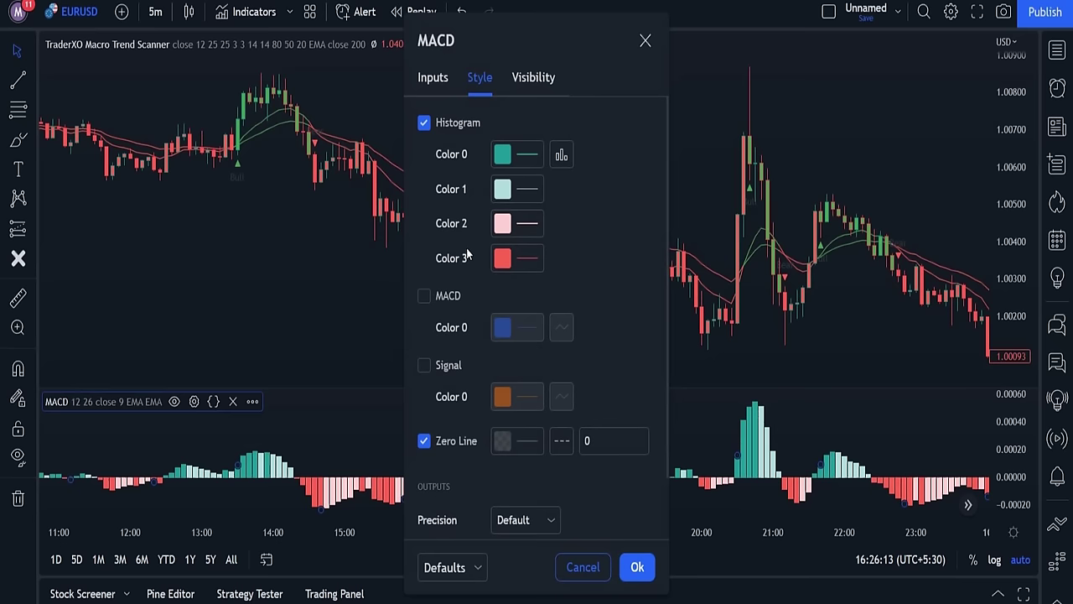
left_click(429, 79)
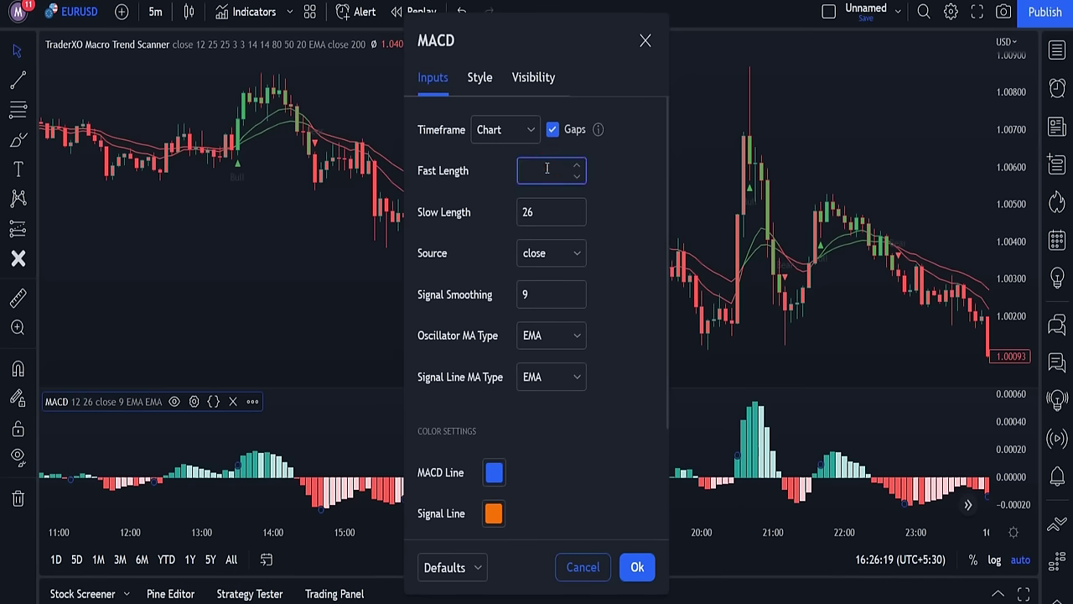
double_click(549, 212)
type("26")
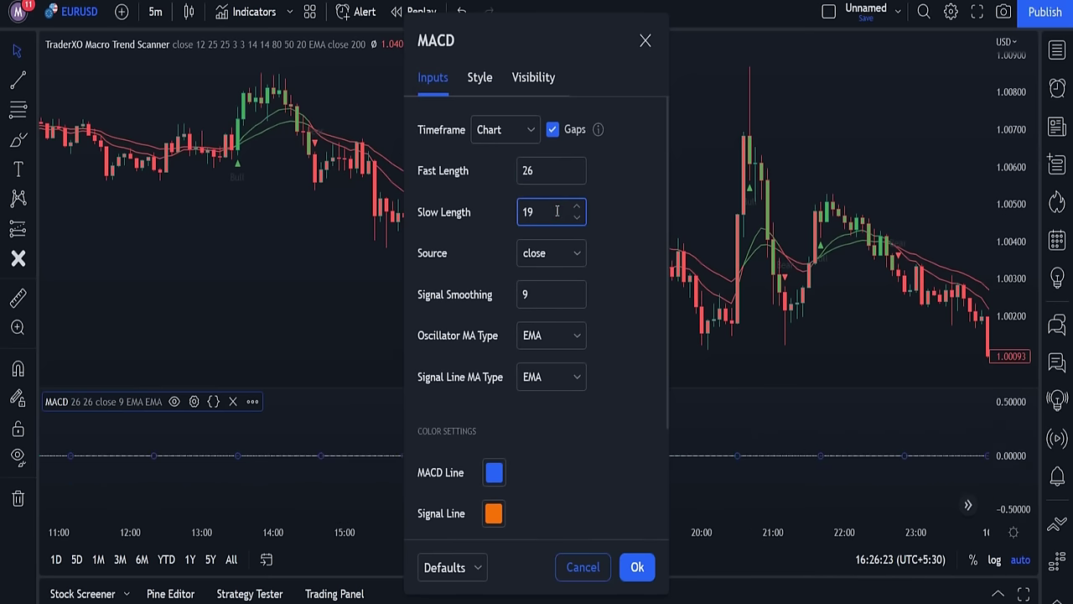
left_click(637, 567)
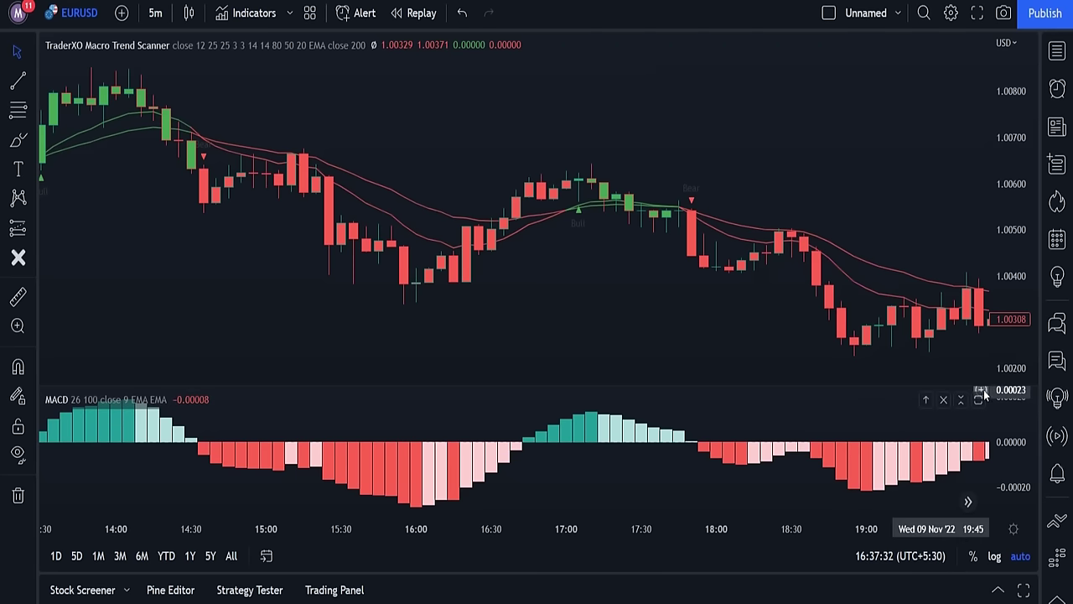
Step: Maximize the MACD pane
left_click(979, 397)
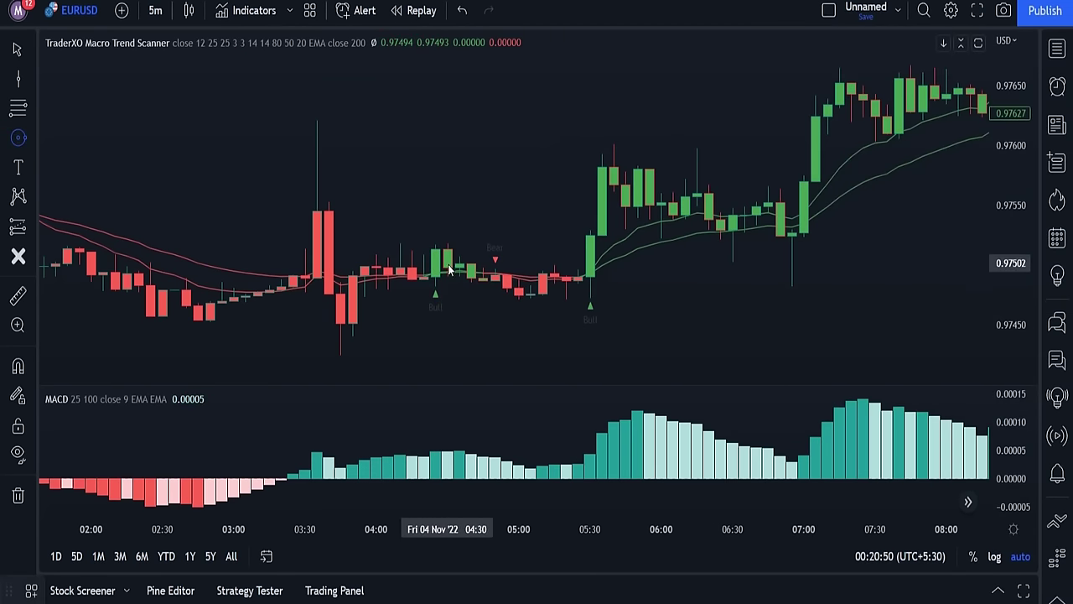
Step: Circle the 04:25 Bull candle and mark it with a vertical line
left_click(435, 265)
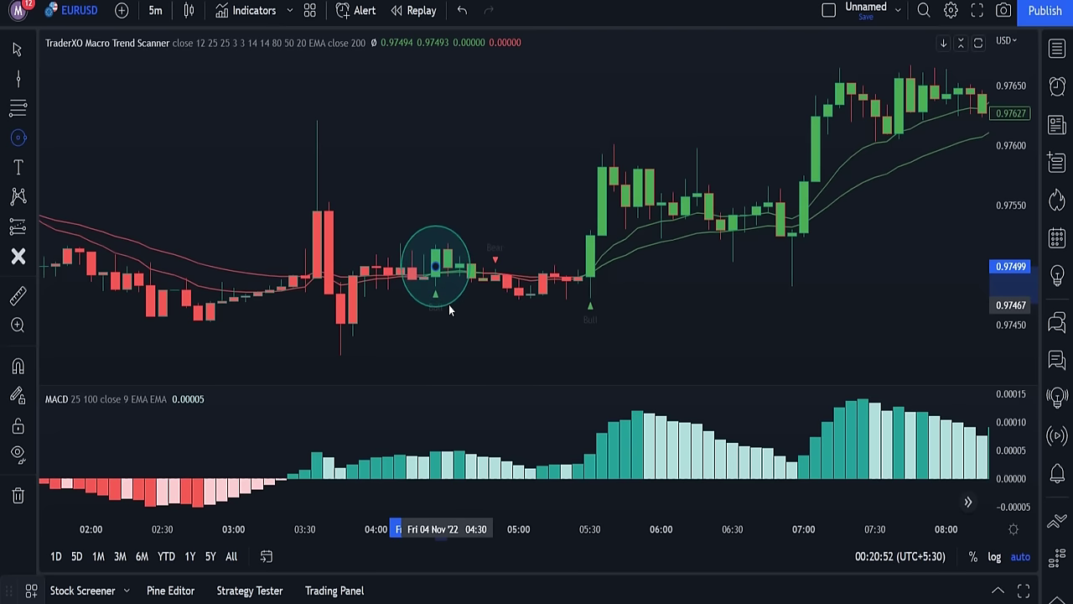
left_click(448, 304)
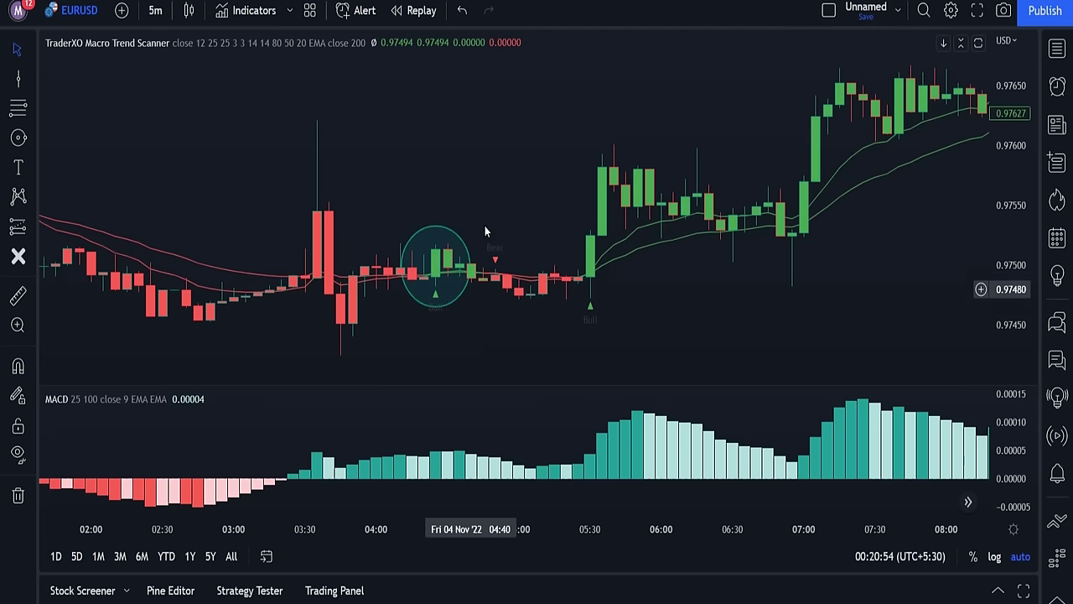
left_click(436, 276)
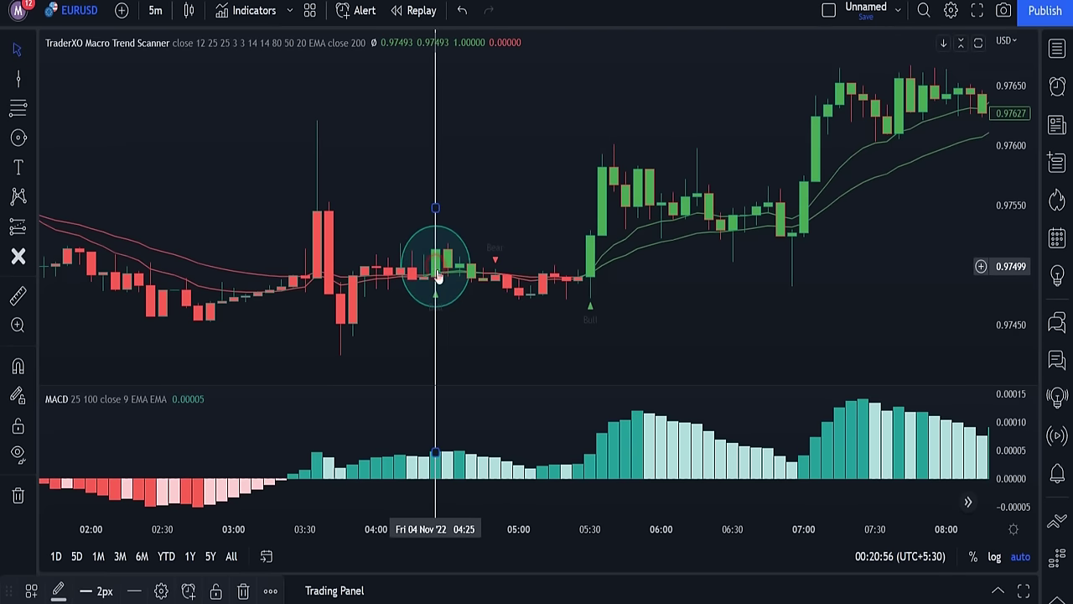
left_click(491, 364)
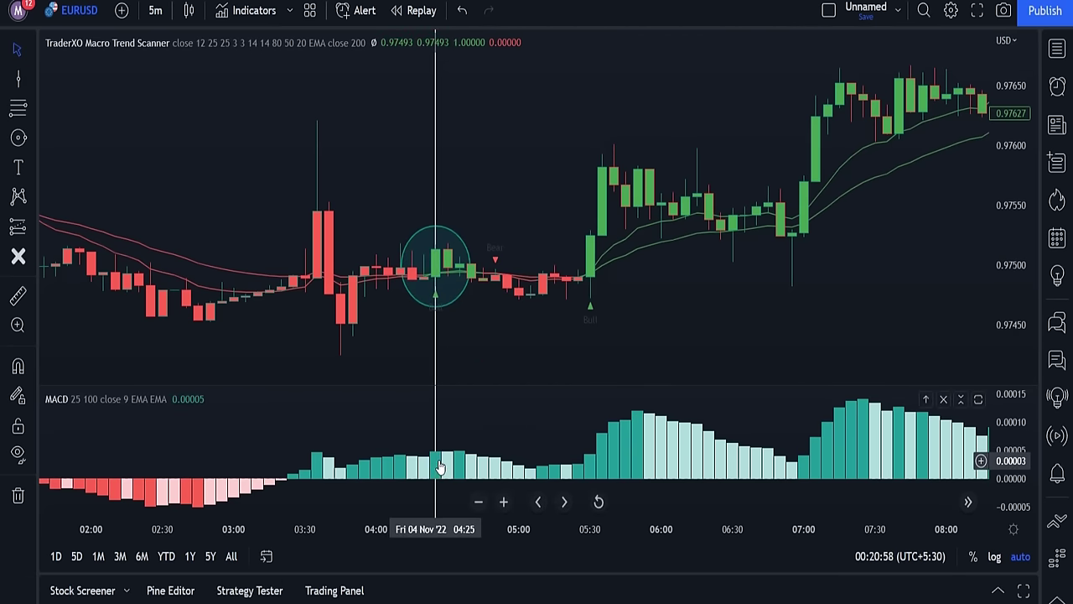
Step: Place a trial Long Position at the Bull candle, lowering the stop, raising the target and extending it right
left_click(13, 228)
left_click(435, 251)
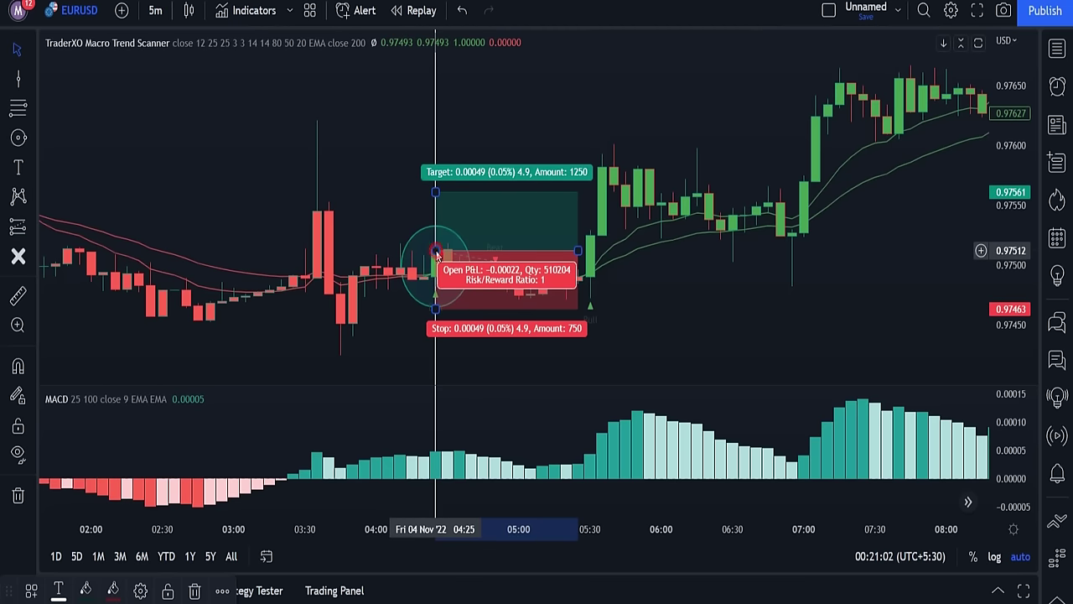
left_click_drag(435, 309, 435, 314)
left_click_drag(435, 192, 435, 149)
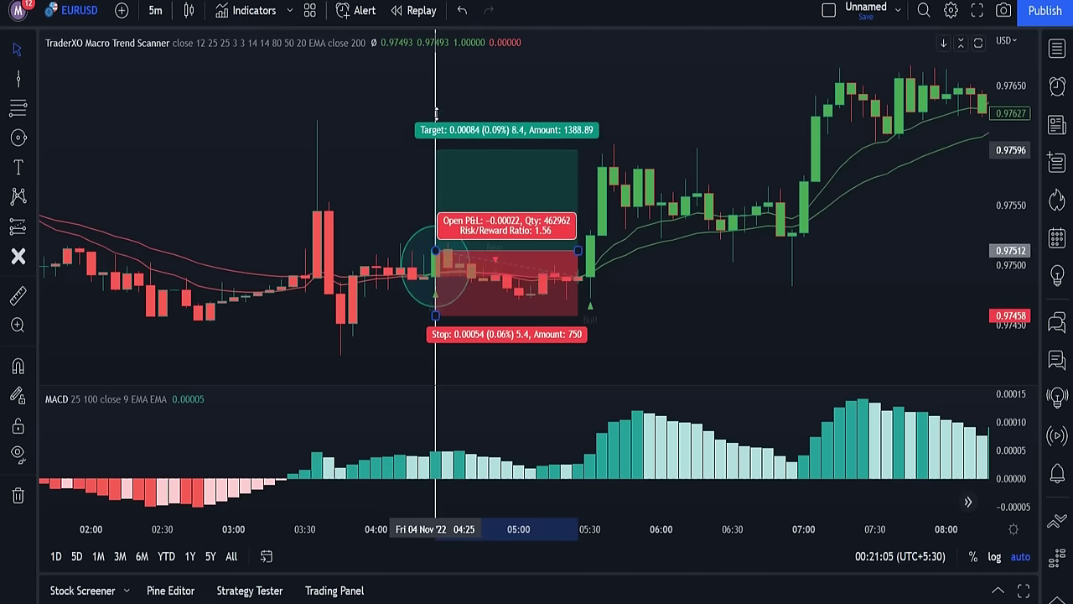
left_click_drag(435, 111, 435, 38)
left_click_drag(578, 251, 849, 243)
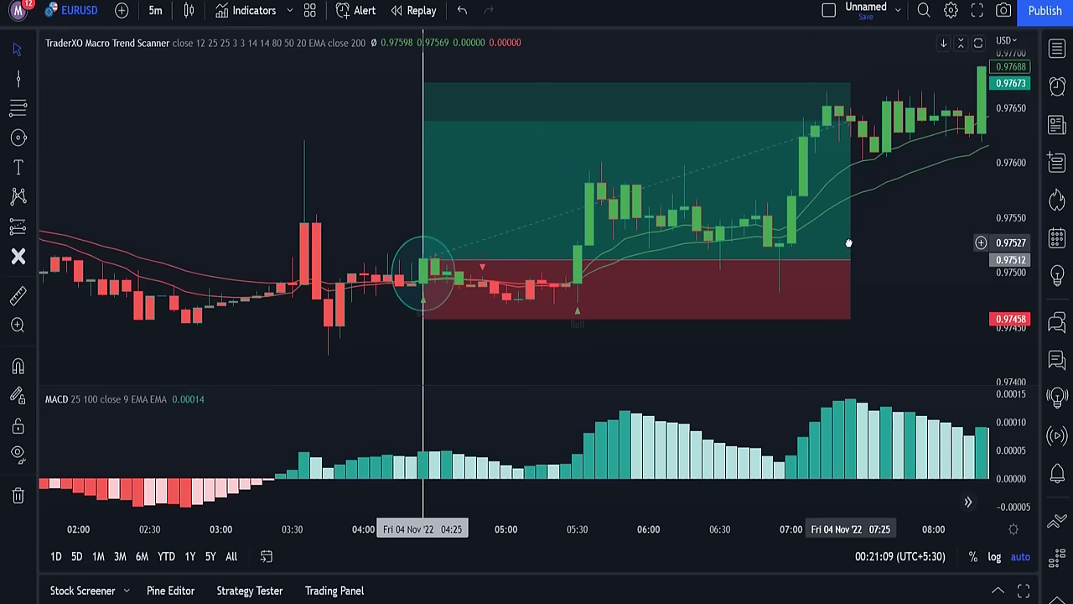
Step: Delete the trial long position and draw a resized circle around the 04:50 Bear candle
key("Delete")
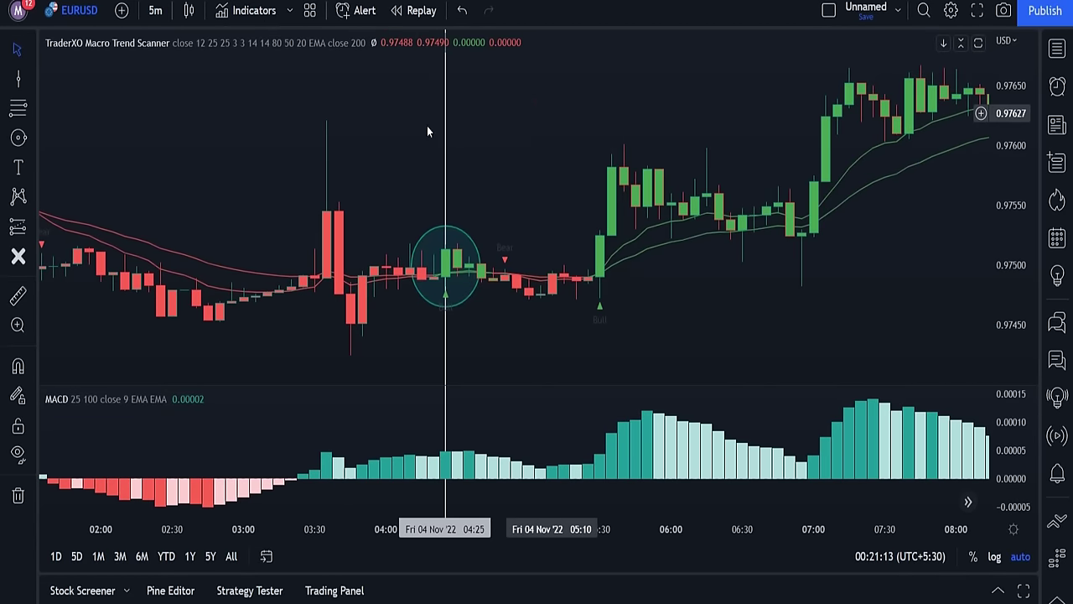
left_click_drag(505, 279, 526, 312)
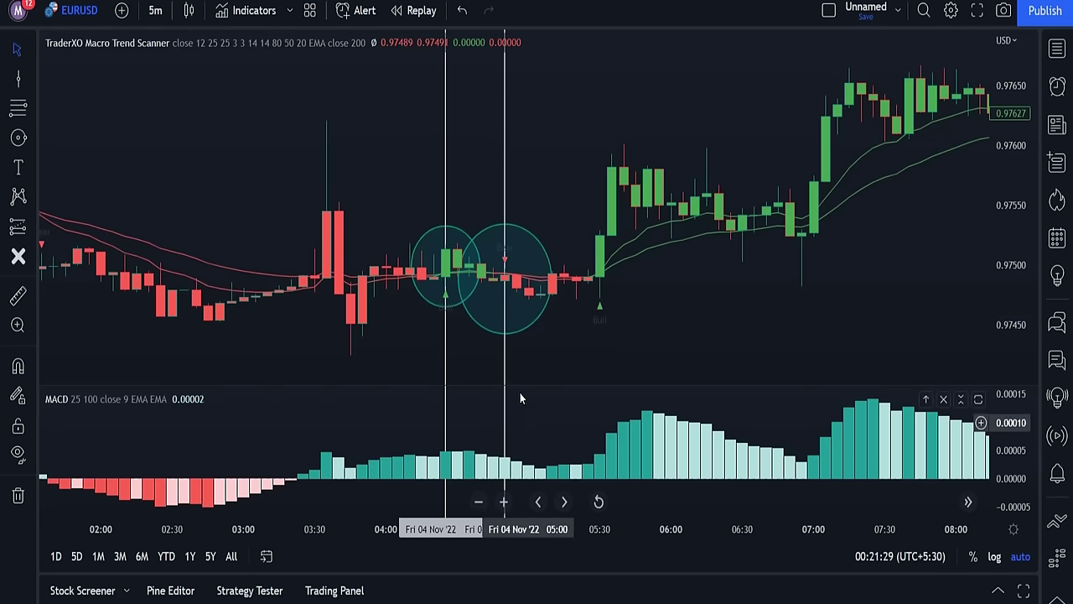
left_click_drag(532, 323, 515, 299)
left_click(702, 361)
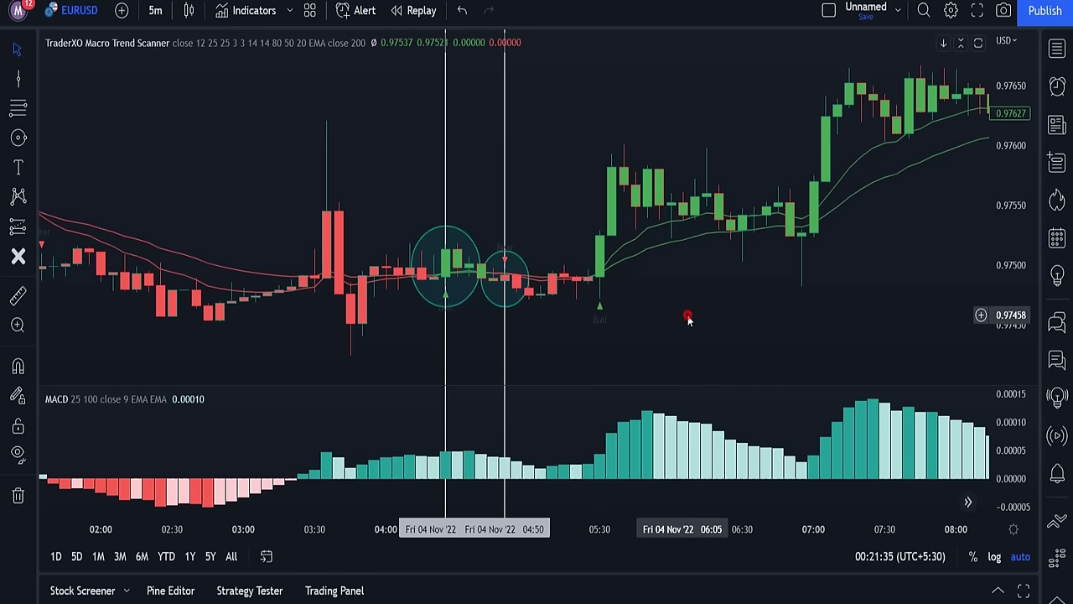
Step: Pan to later candles and circle the 05:25 Bull candle
left_click_drag(678, 313, 627, 311)
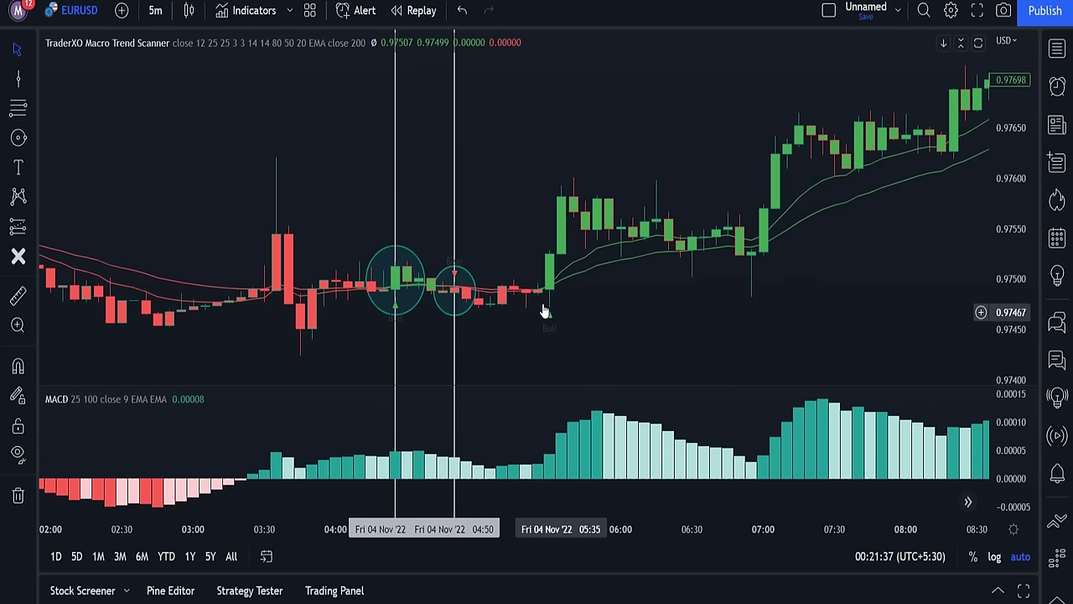
left_click(18, 137)
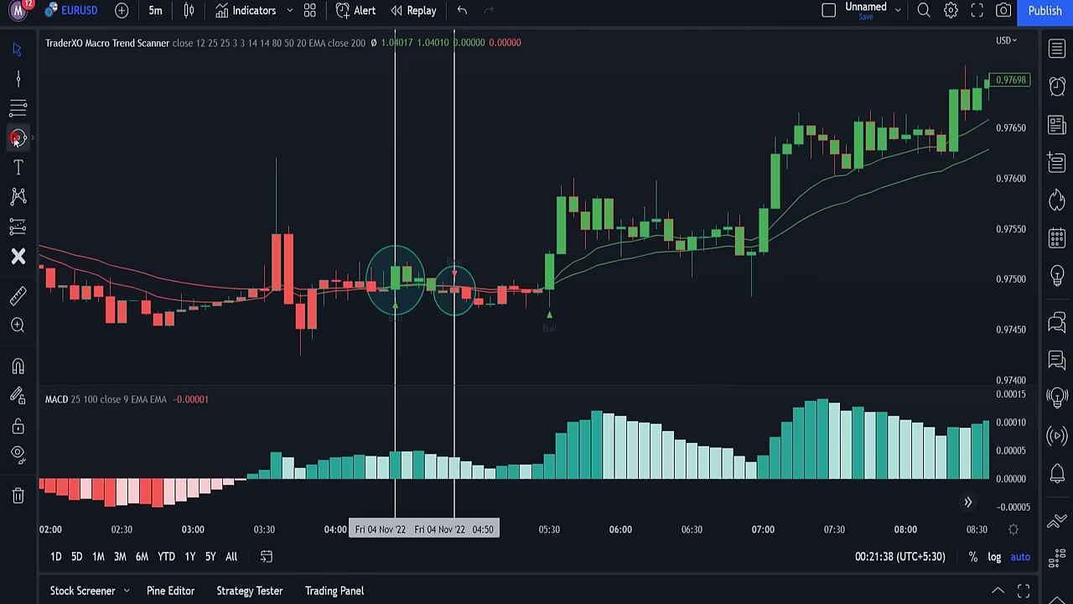
left_click(549, 279)
left_click(573, 328)
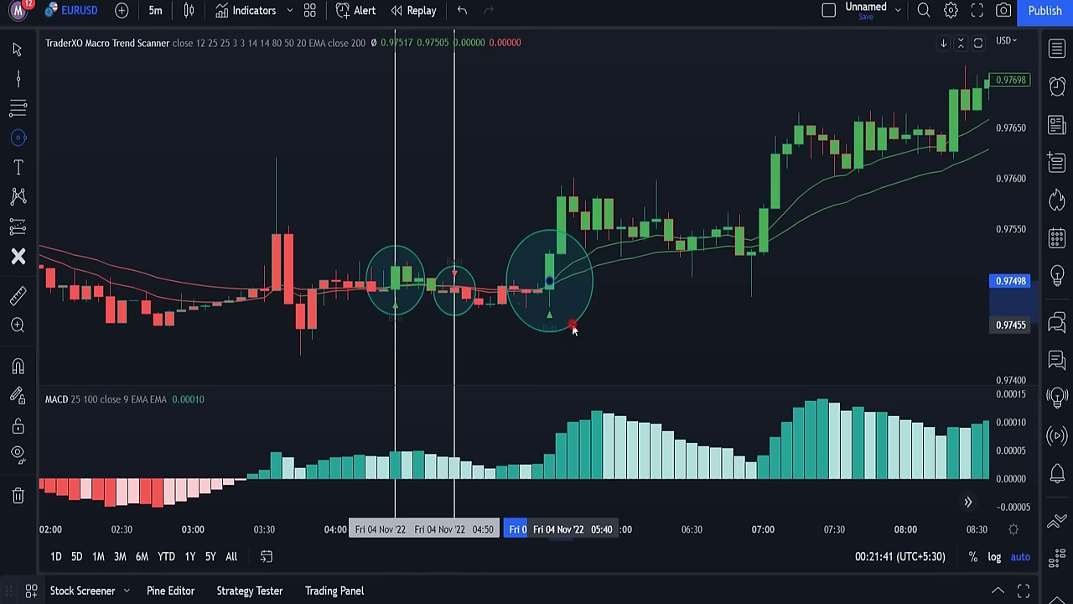
Step: Place a Long Position on the Bull candle with a 0.00078 stop, raising the target and extending it toward later highs
left_click(19, 226)
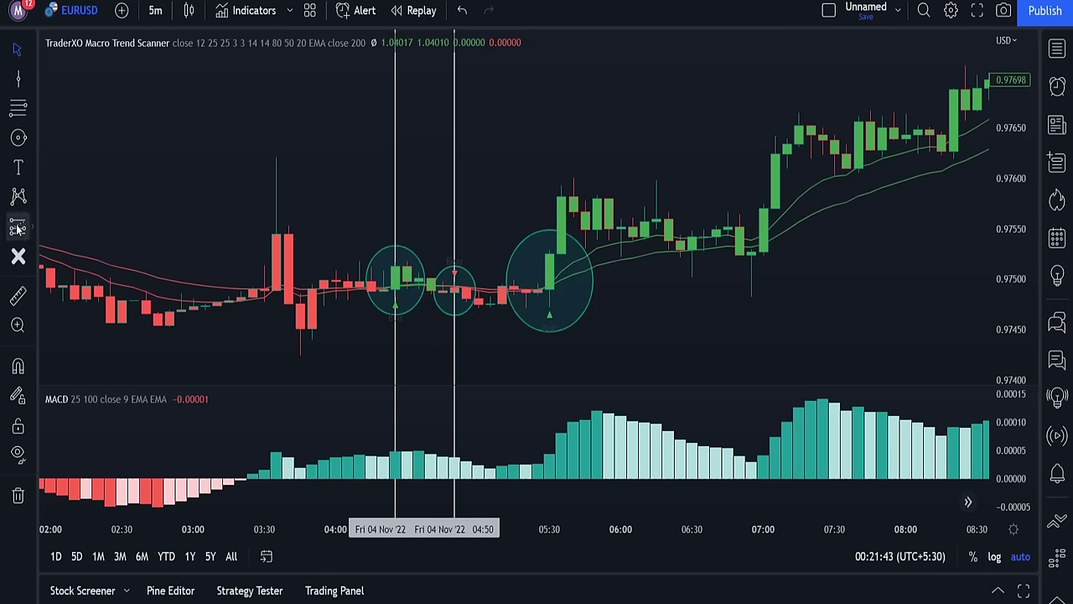
left_click(552, 269)
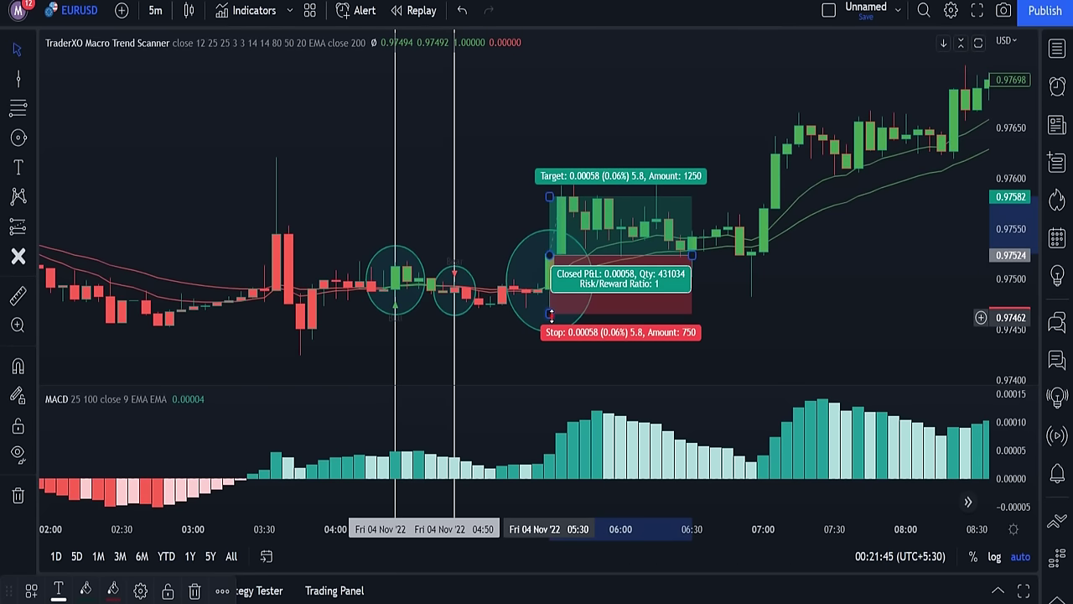
left_click_drag(550, 314, 553, 333)
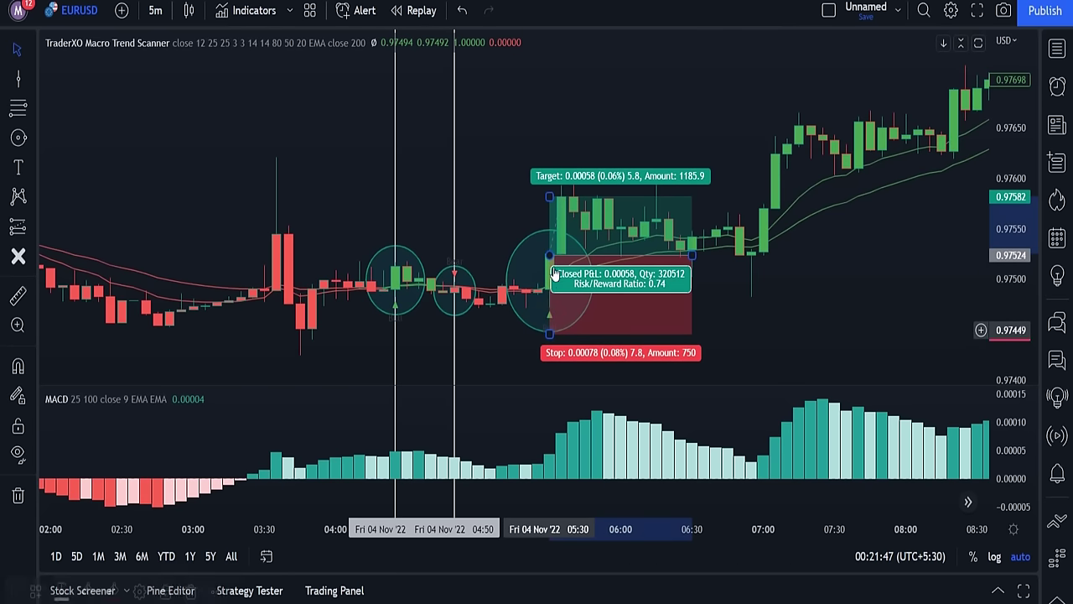
left_click_drag(549, 196, 539, 18)
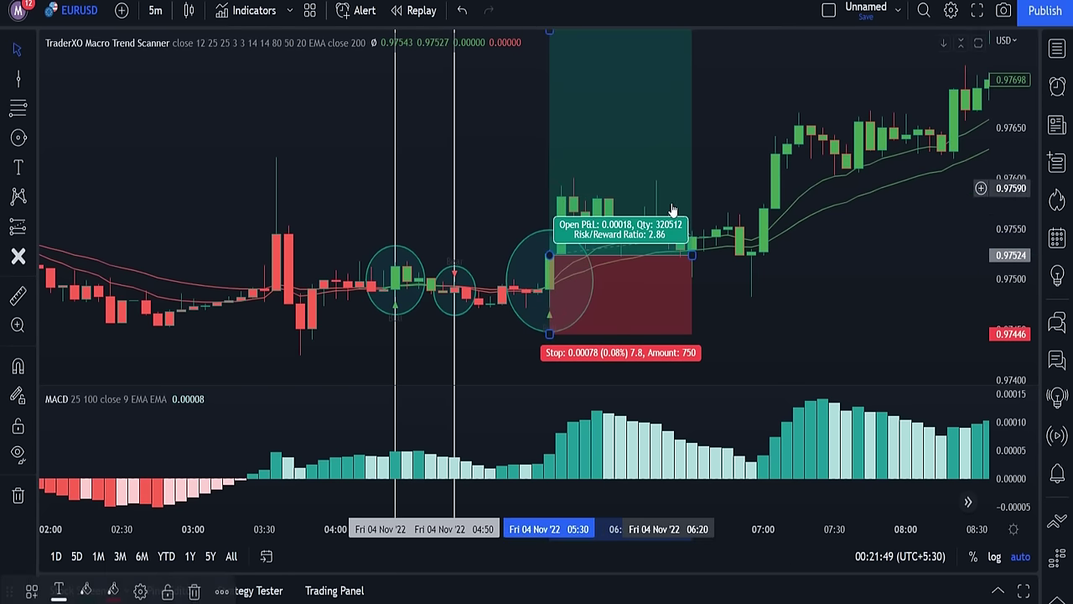
left_click_drag(692, 254, 988, 255)
scroll(655, 293, "down", 1)
scroll(654, 294, "down", 3)
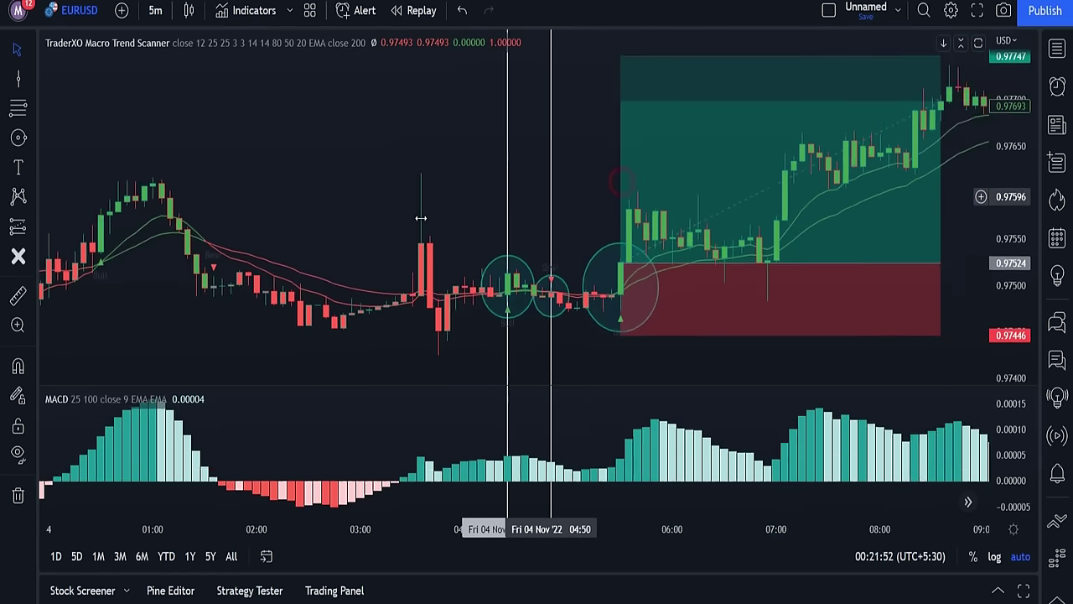
left_click_drag(764, 296, 938, 296)
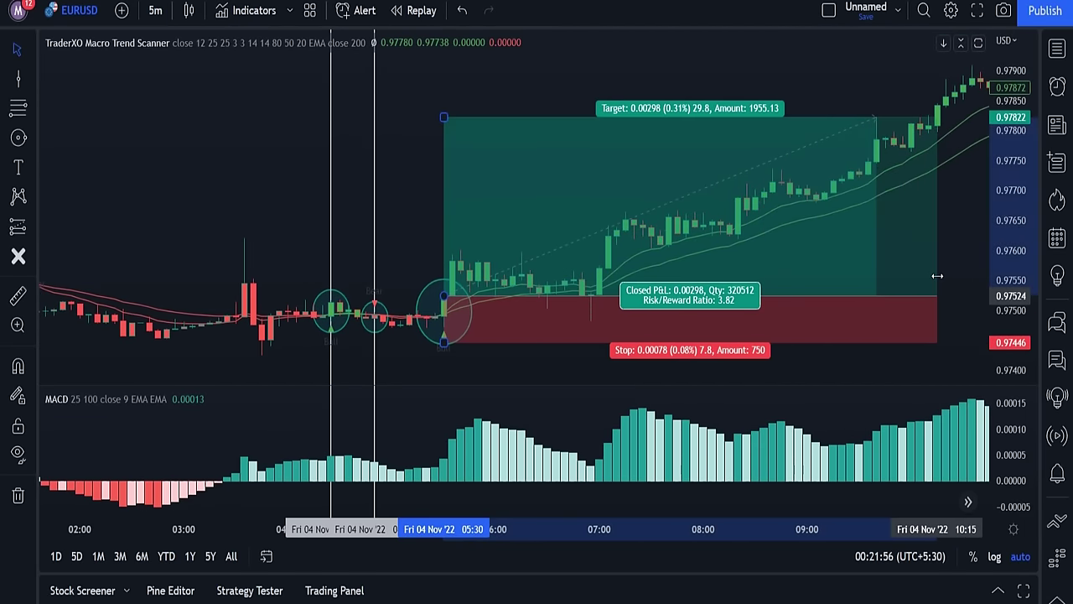
left_click_drag(444, 118, 443, 52)
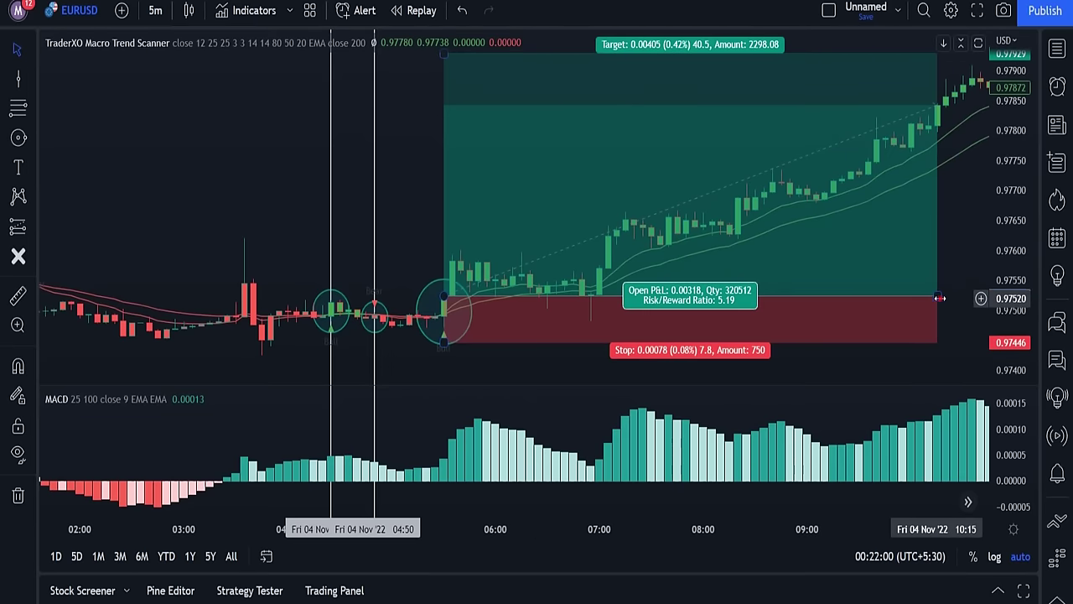
left_click_drag(937, 296, 962, 296)
left_click(420, 218)
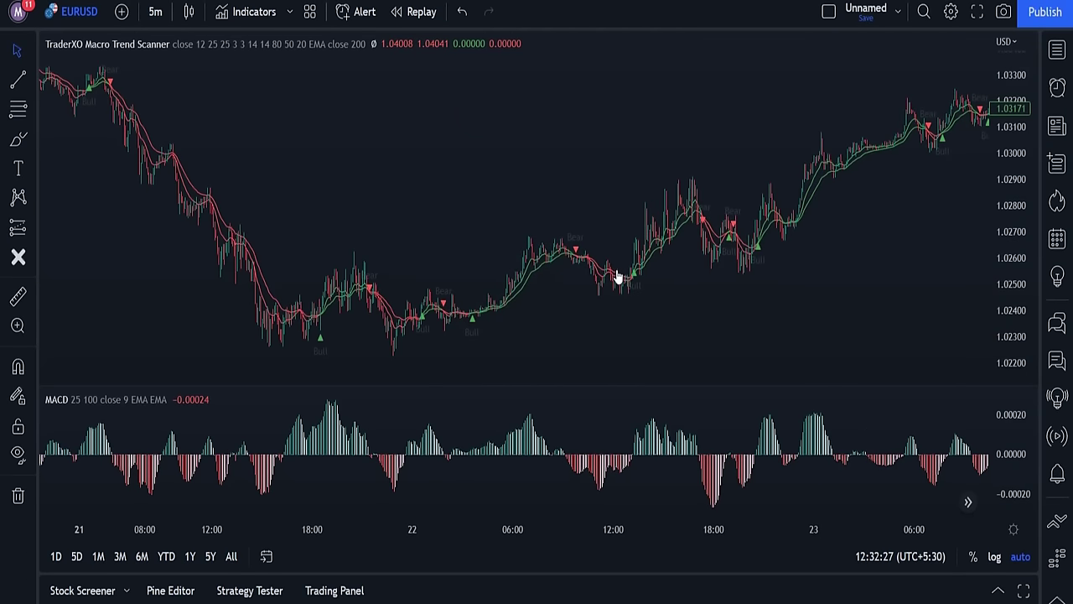
Step: Add the Moving Average Exponential indicator via a search for 'ema'
left_click(235, 11)
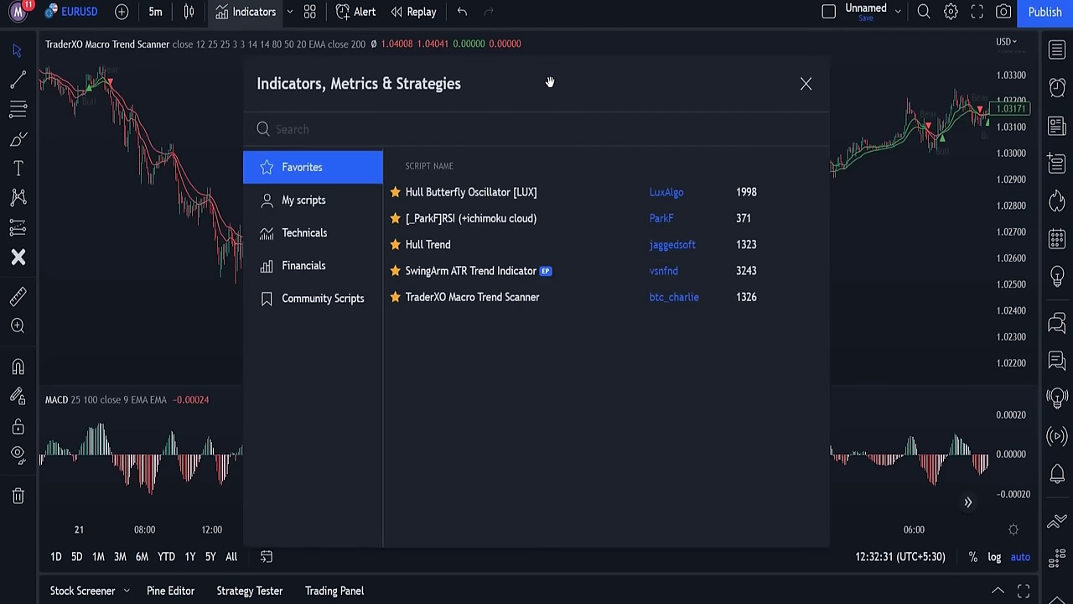
type("ema")
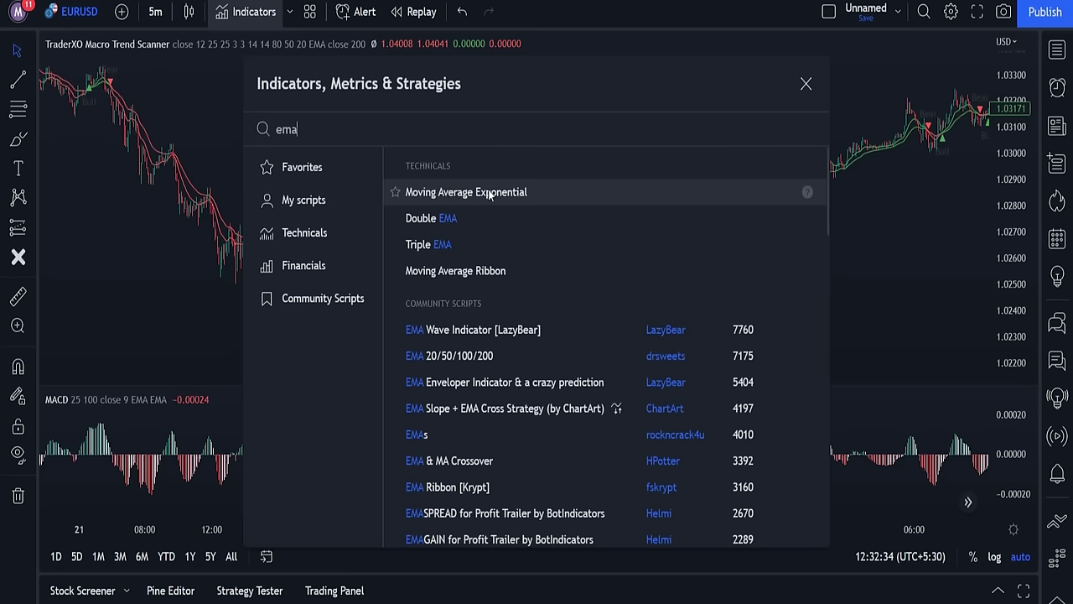
left_click(503, 192)
left_click(806, 83)
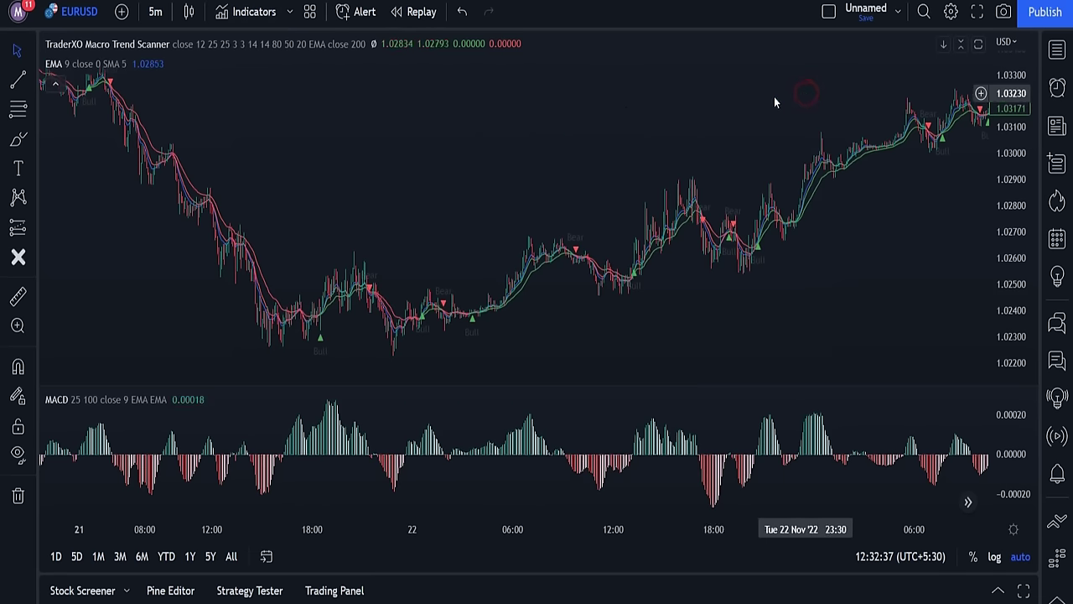
Step: Set the EMA to length 200 with a thicker white line
left_click(158, 64)
left_click(432, 176)
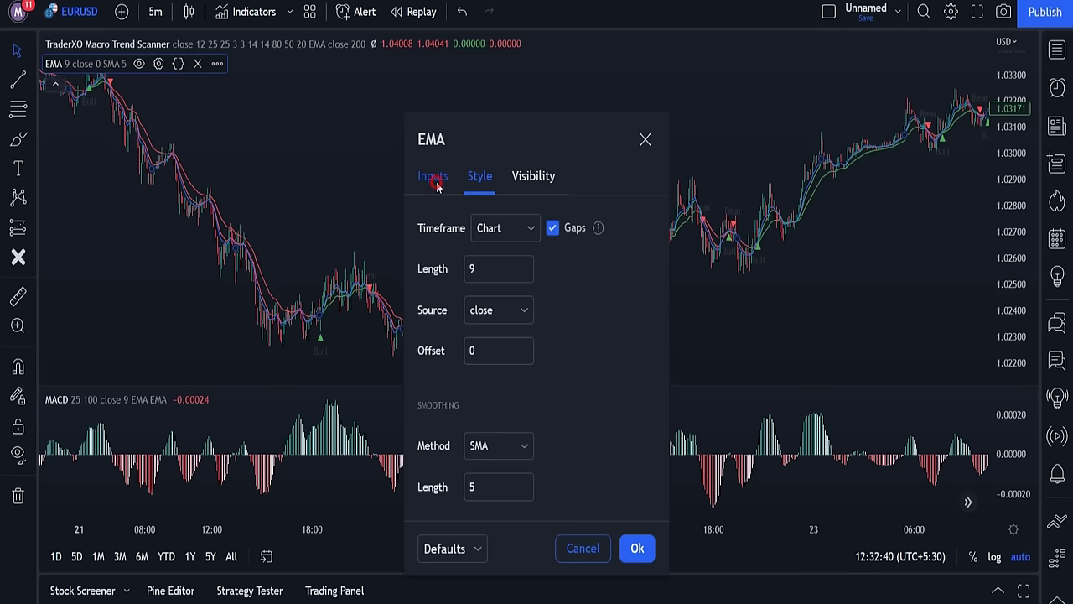
left_click(494, 266)
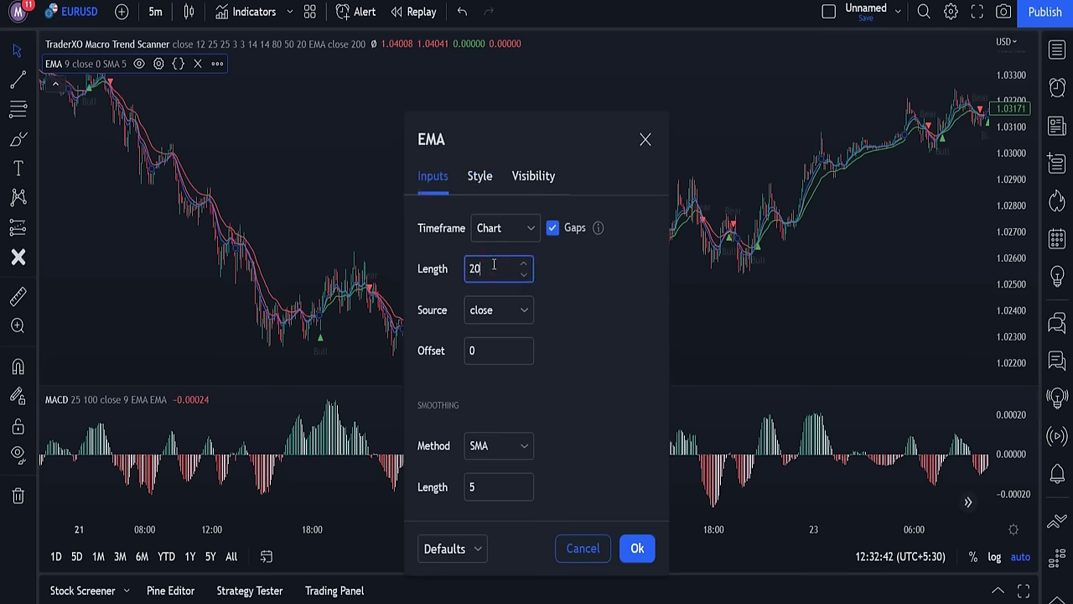
left_click(479, 176)
left_click(541, 227)
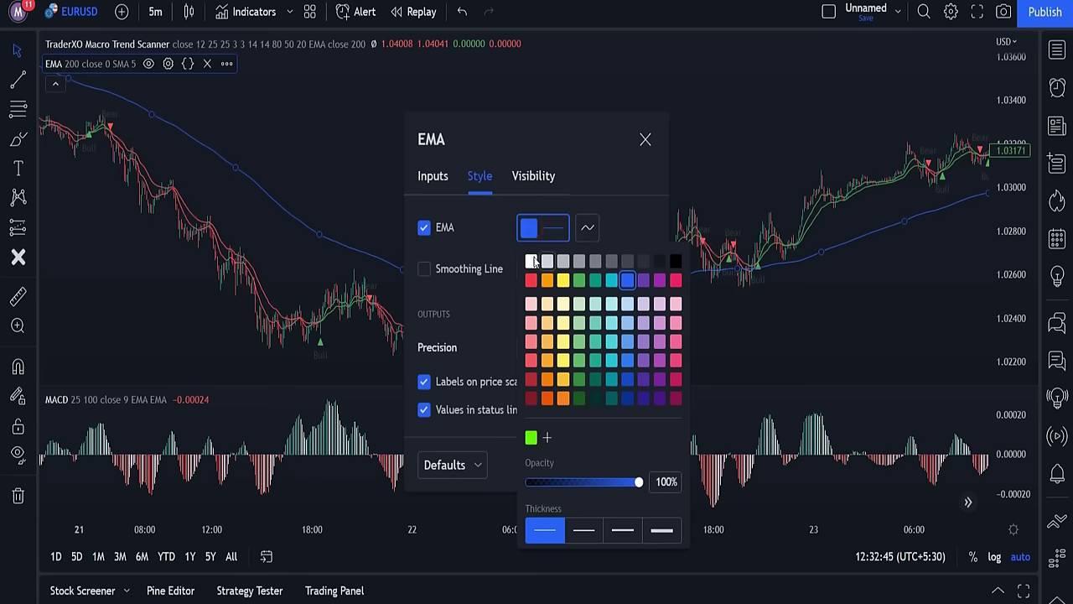
left_click(531, 260)
left_click(622, 529)
left_click(620, 238)
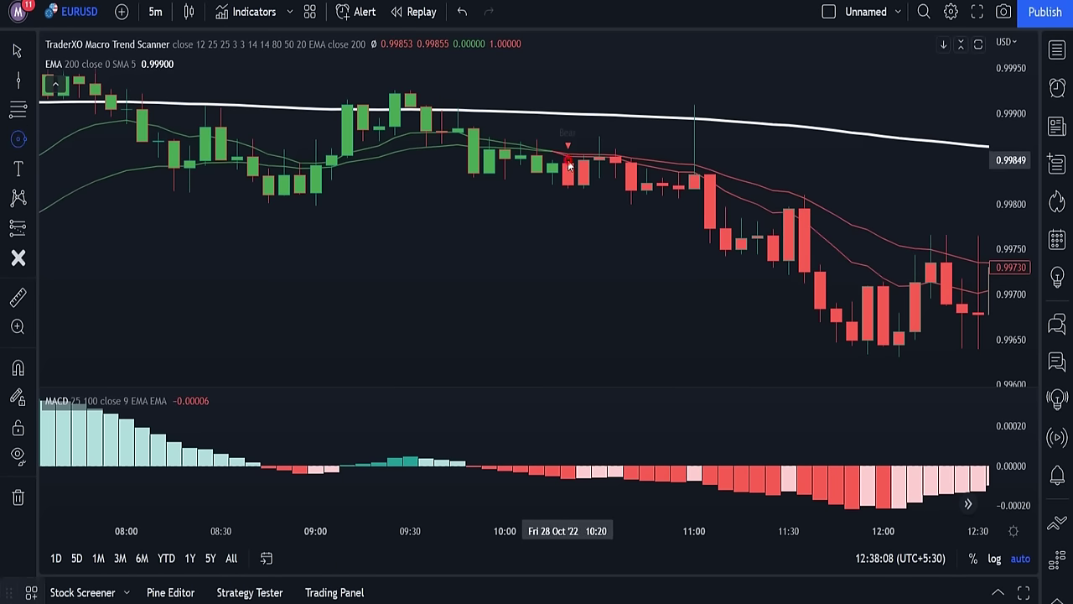
Step: Circle the 28 Oct Bear signal candle and place a Short Position on it
left_click_drag(567, 159, 587, 192)
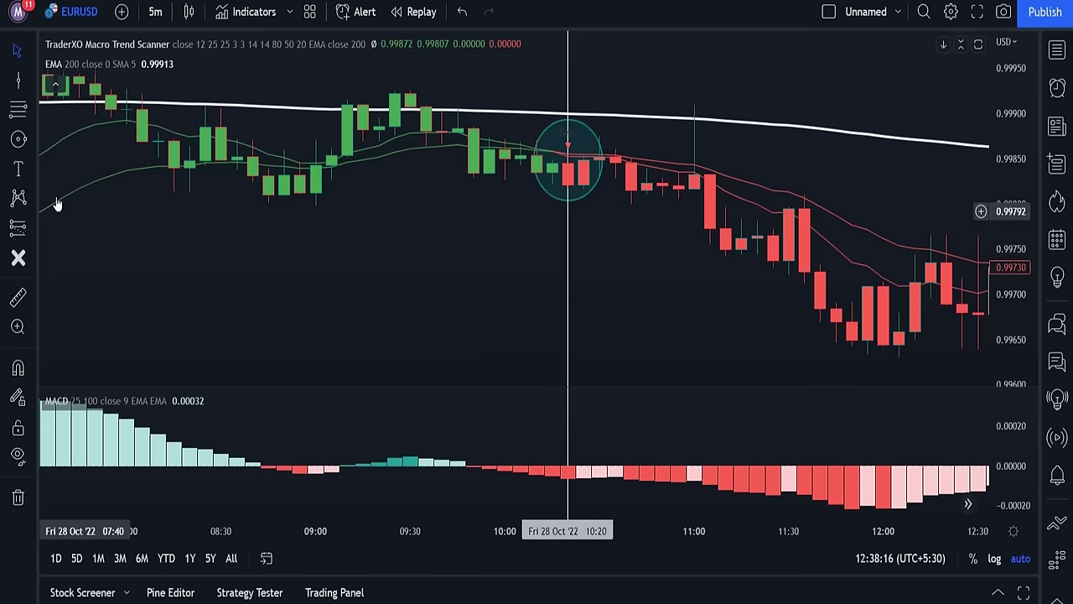
left_click(18, 227)
left_click(569, 185)
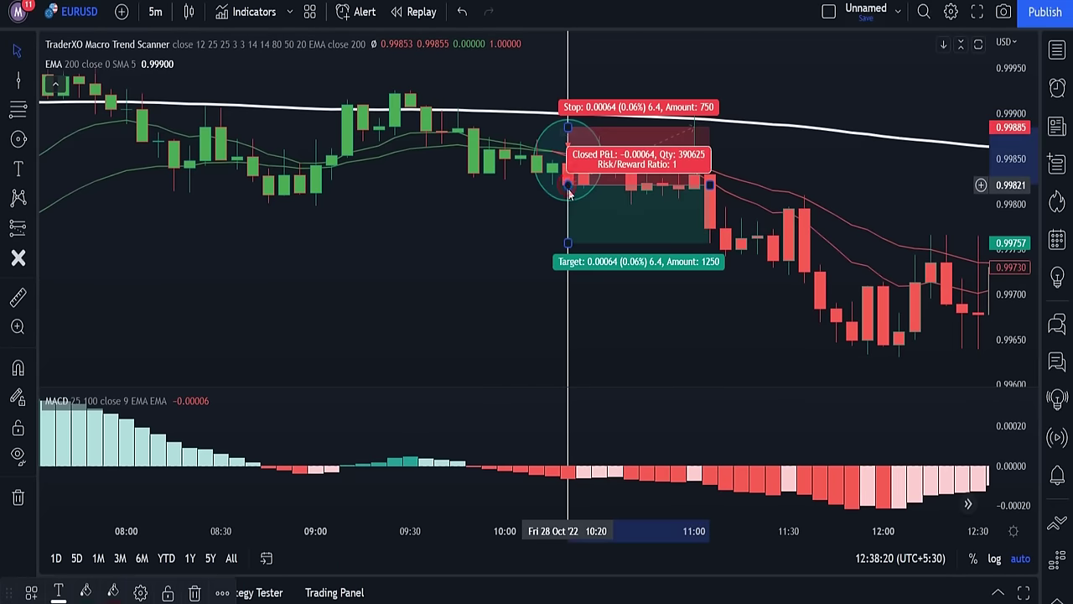
Step: Raise the short's stop to 0.00095, deepen its target and extend it right
left_click_drag(568, 127, 571, 99)
left_click_drag(568, 243, 568, 347)
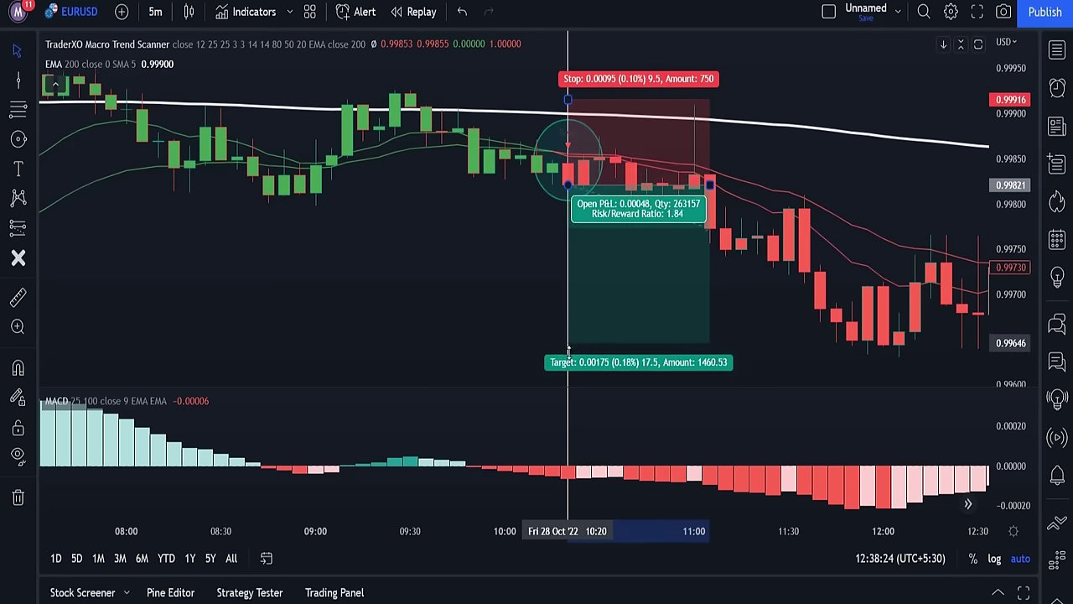
scroll(362, 223, "down", 3)
left_click_drag(361, 222, 296, 223)
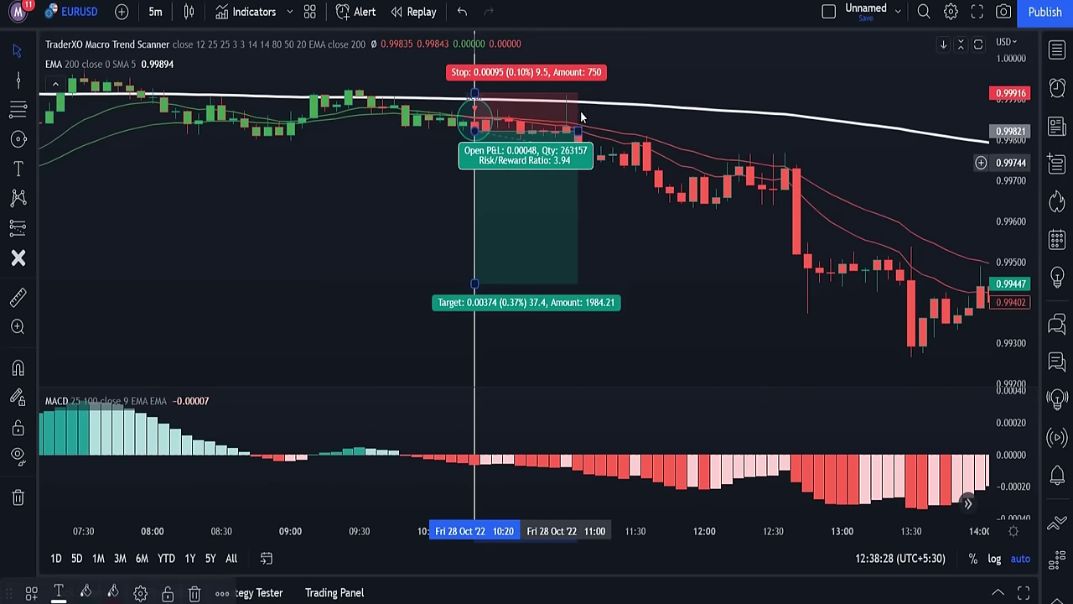
left_click_drag(578, 130, 934, 132)
left_click_drag(476, 284, 475, 343)
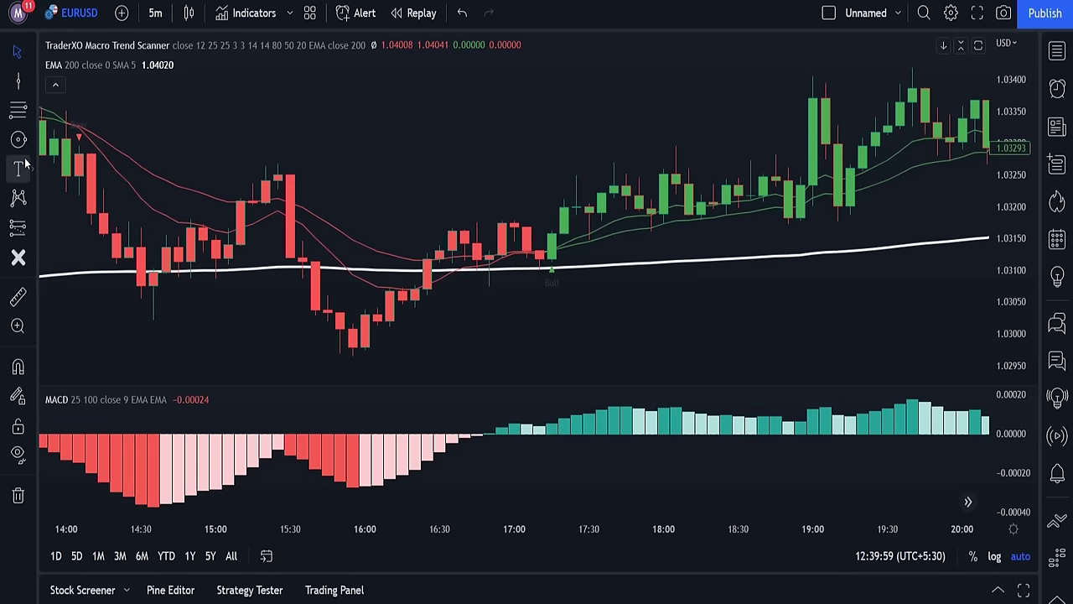
Step: Circle the 23 Nov 17:15 Bull candle and add a vertical line through it
left_click(19, 141)
left_click(551, 243)
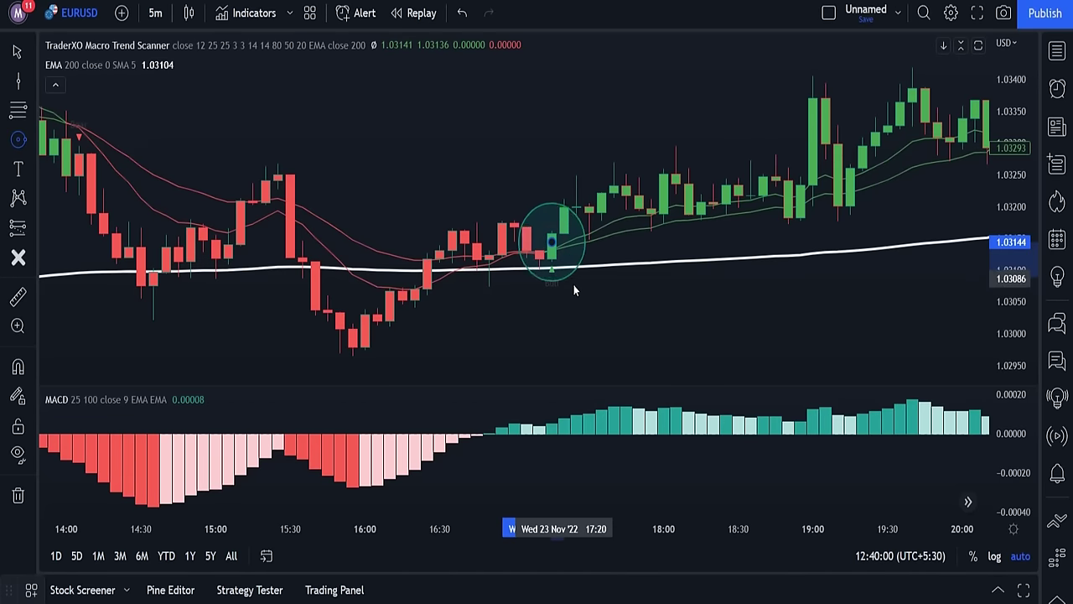
left_click(578, 293)
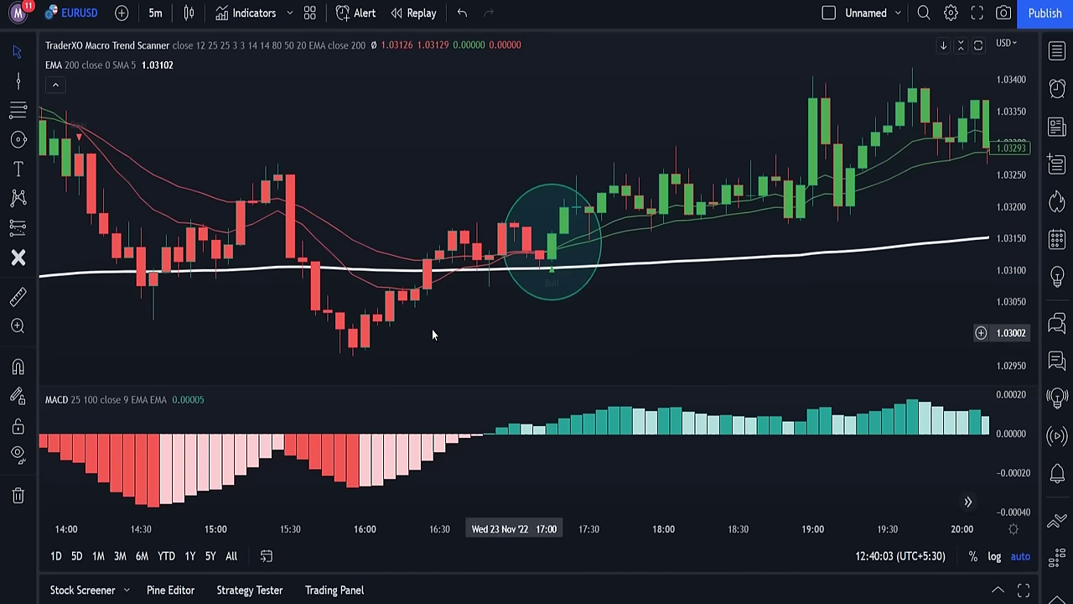
left_click(17, 82)
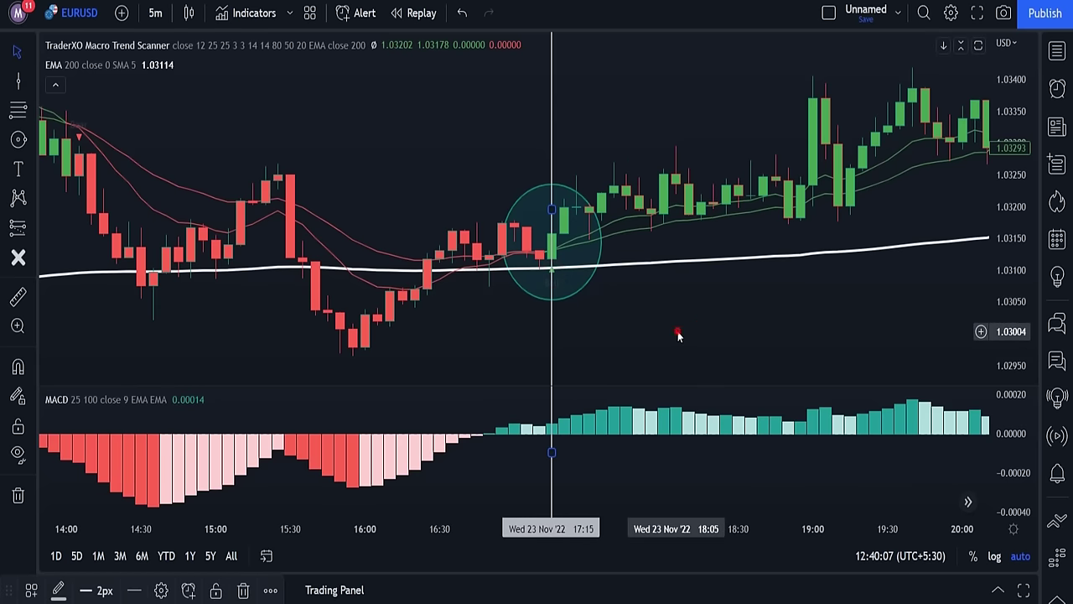
left_click(628, 330)
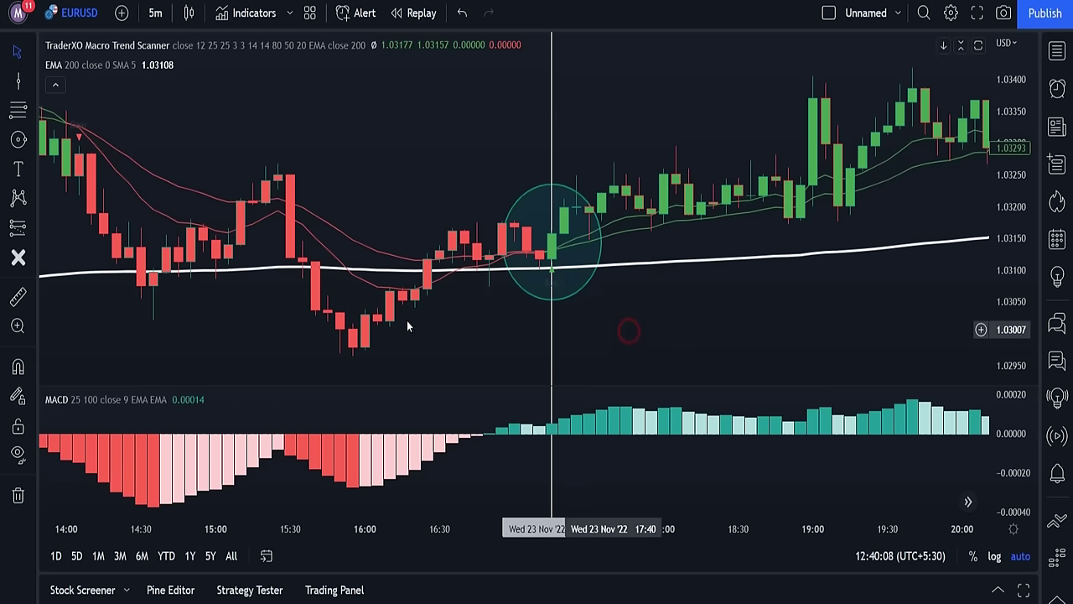
Step: Place a Long Position at the 17:15 candle with a 0.00095 stop, target raised toward 1.038 and extended right
left_click(32, 228)
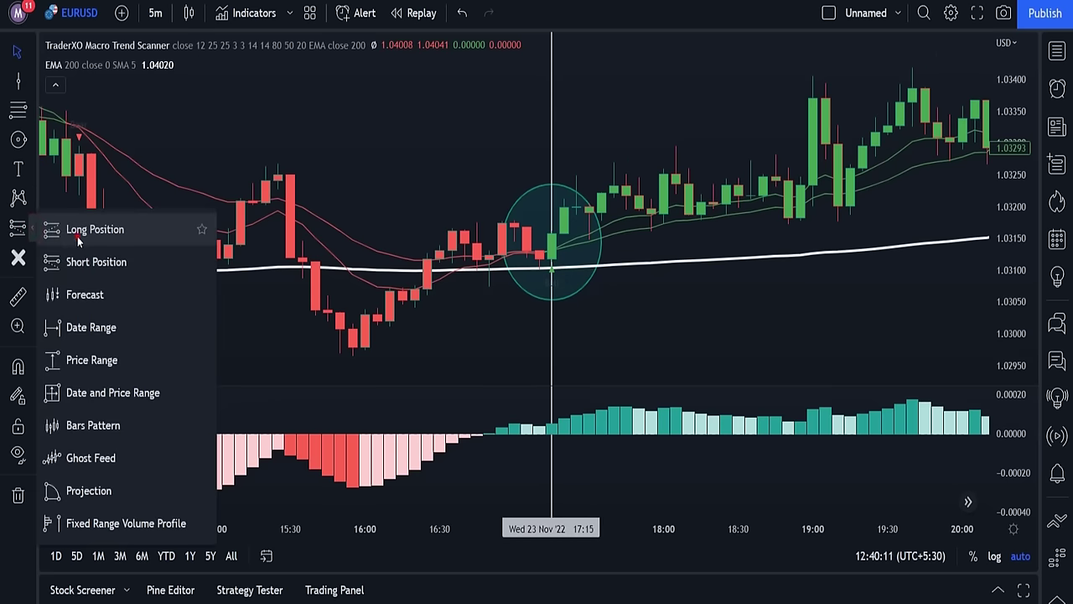
left_click(83, 227)
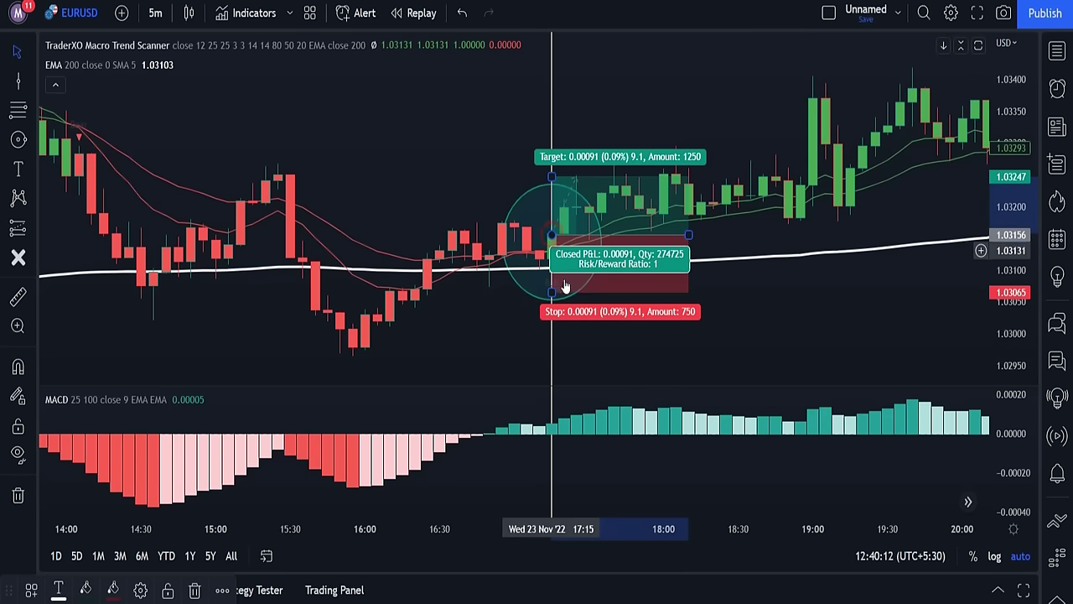
left_click(551, 235)
left_click_drag(553, 298, 552, 295)
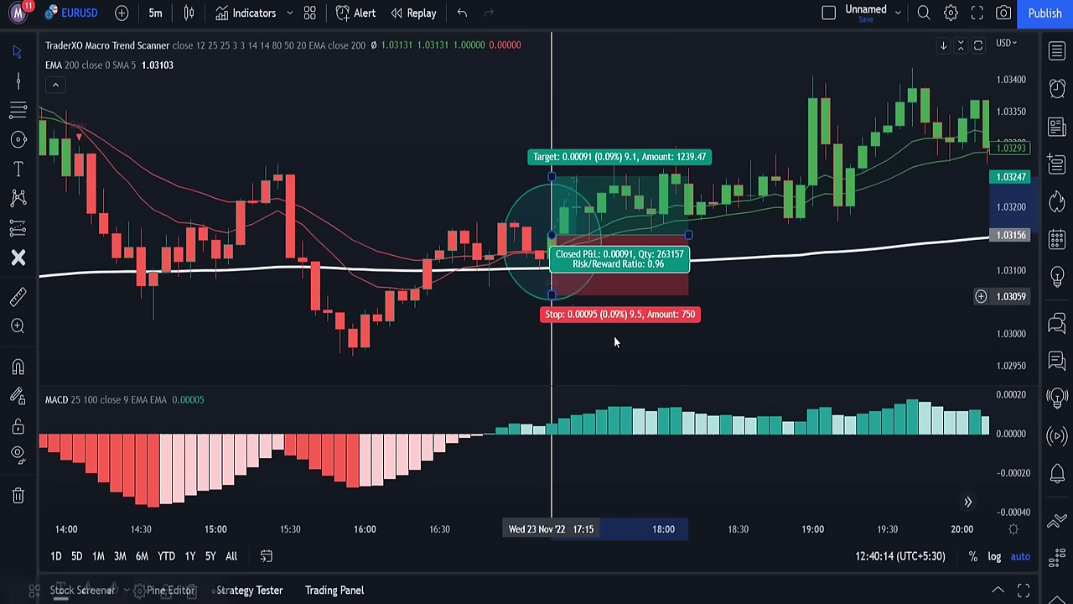
left_click(750, 325)
left_click(552, 178)
left_click_drag(552, 177, 552, 27)
left_click_drag(767, 251, 838, 288)
scroll(539, 240, "down", 2)
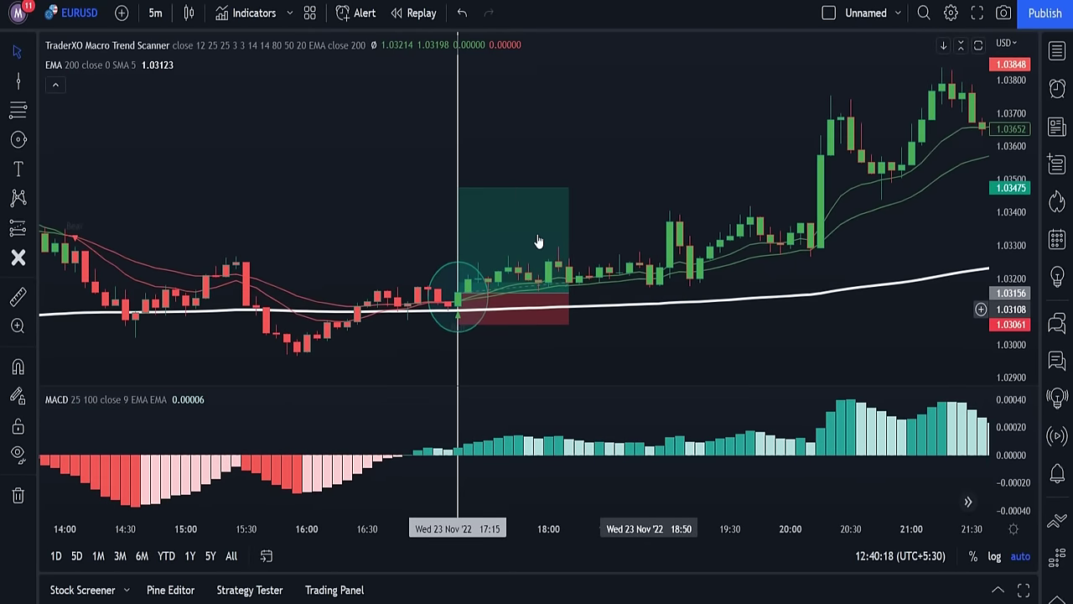
left_click_drag(460, 187, 460, 79)
left_click_drag(569, 292, 840, 293)
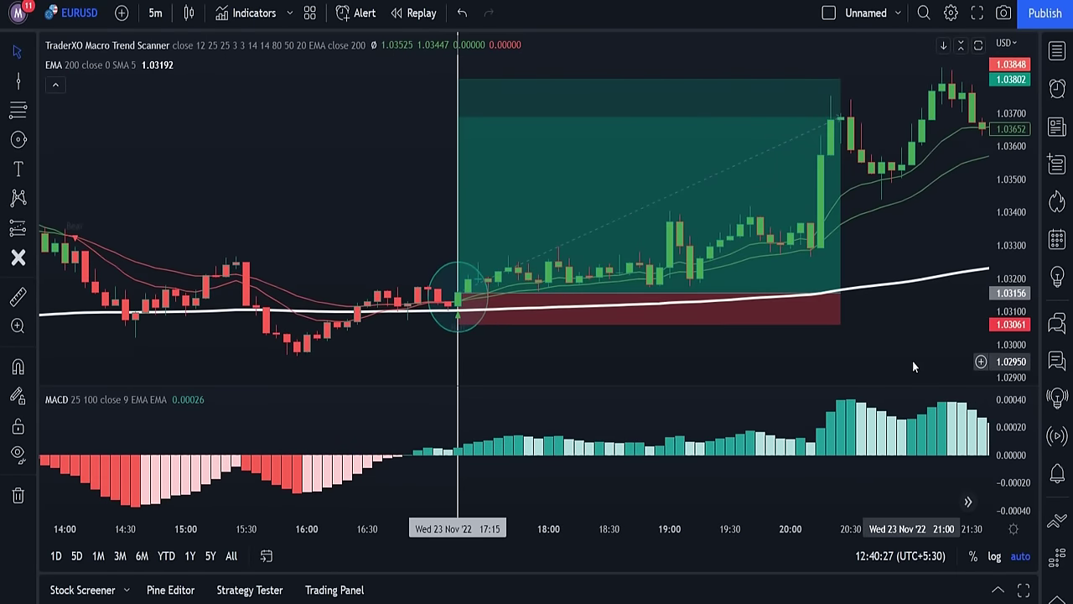